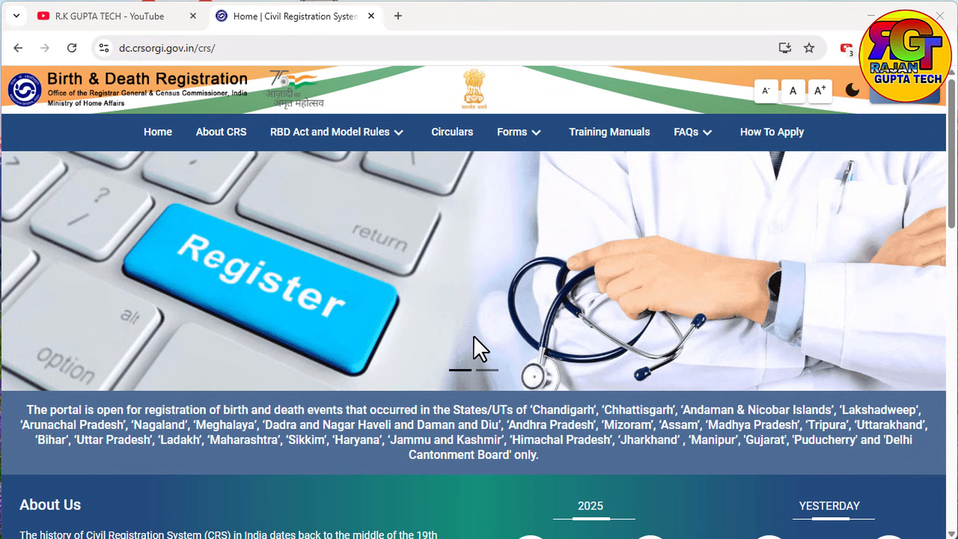
# Step: Browse the CRS home page and briefly visit the YouTube channel before returning
pyautogui.scroll(-7, 542, 273)
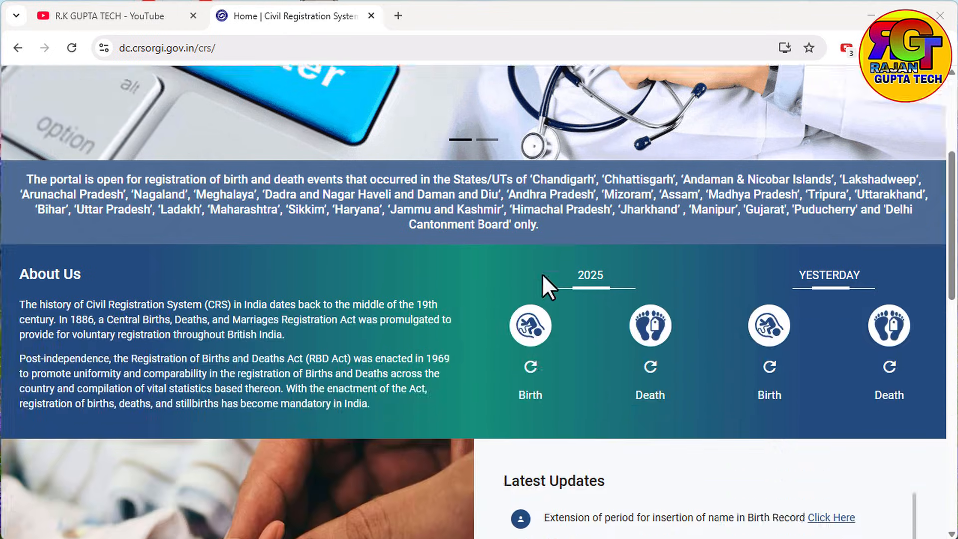
pyautogui.scroll(7, 519, 304)
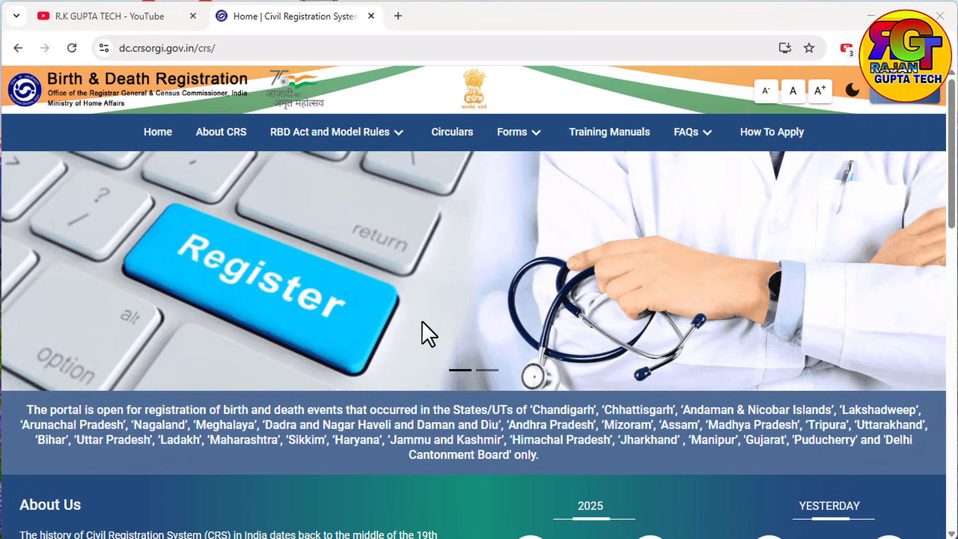
pyautogui.scroll(-7, 426, 298)
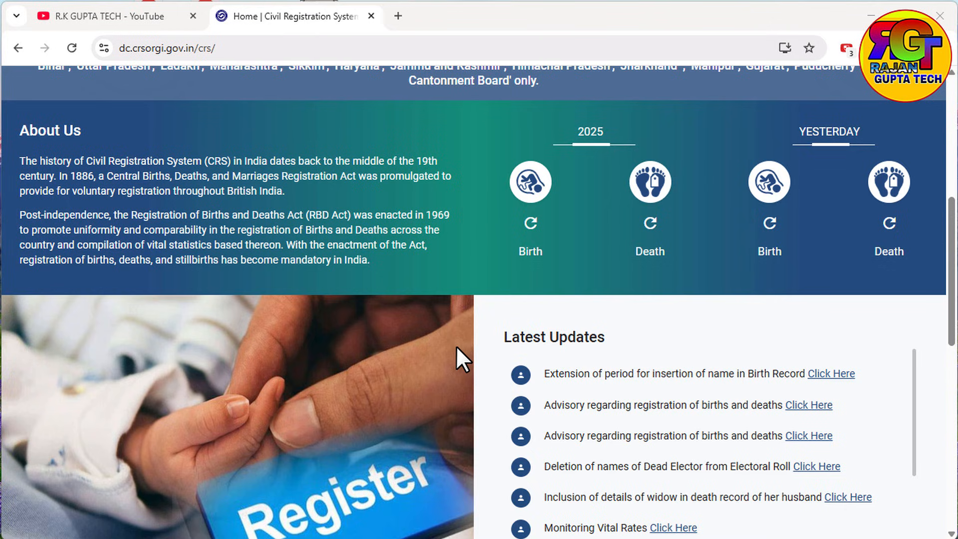
pyautogui.scroll(7, 456, 346)
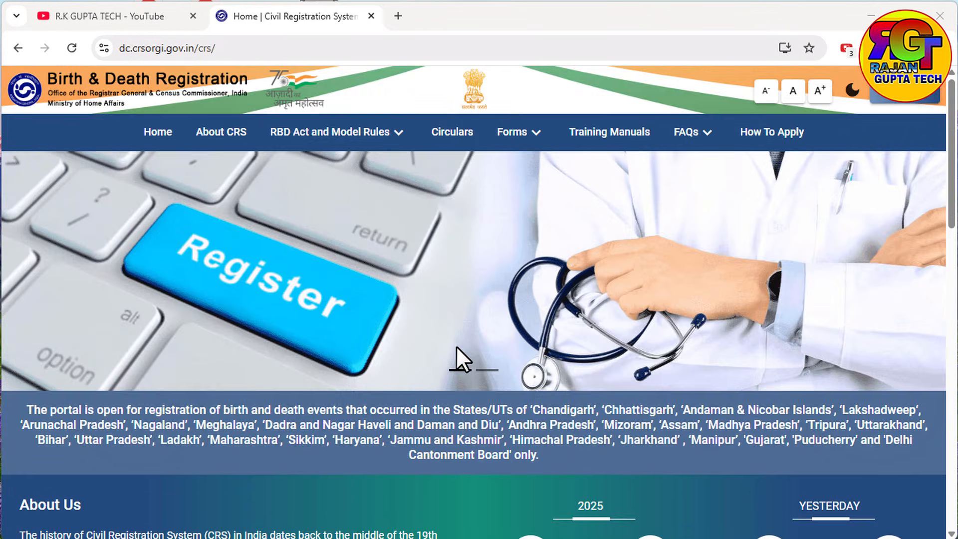
pyautogui.click(148, 20)
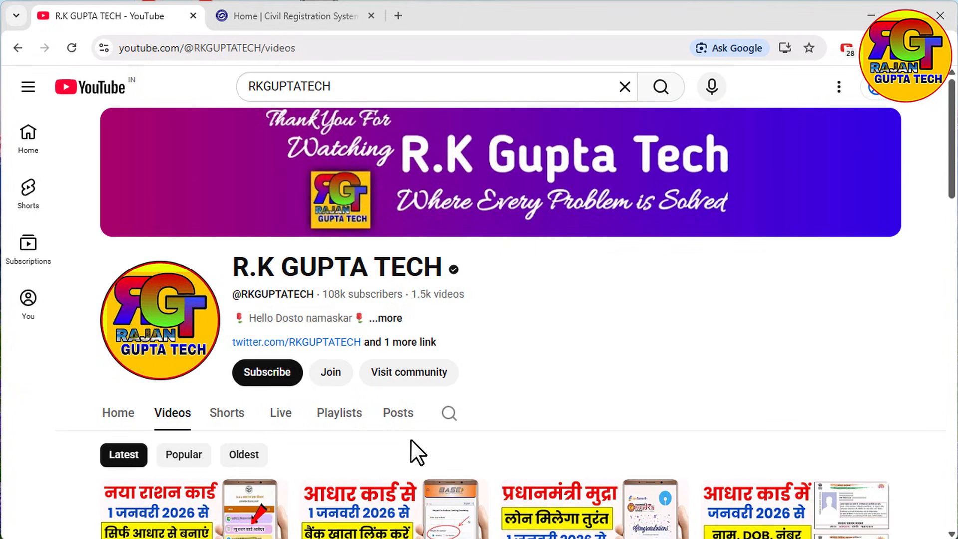
pyautogui.click(283, 17)
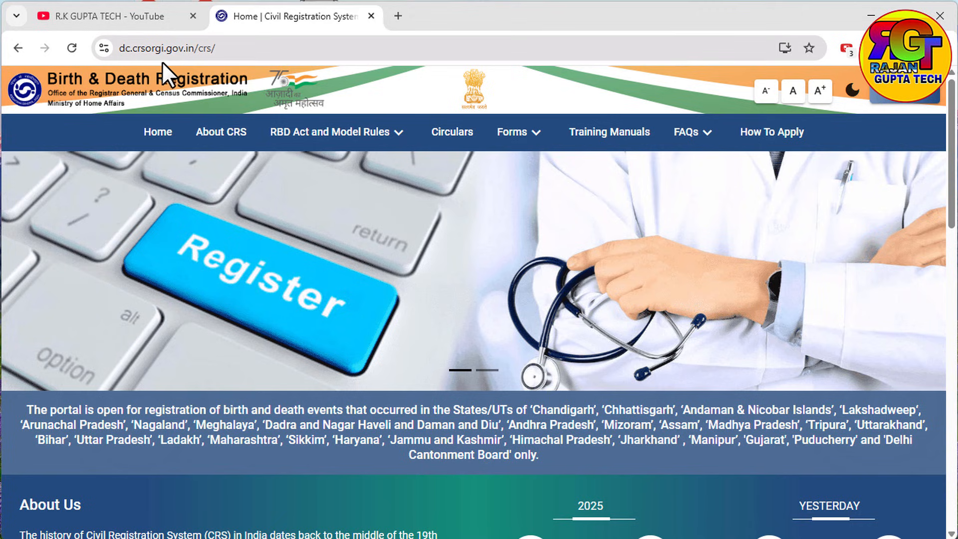
# Step: Go to the General Public login page from the Login menu
pyautogui.moveTo(221, 49); pyautogui.dragTo(114, 48)
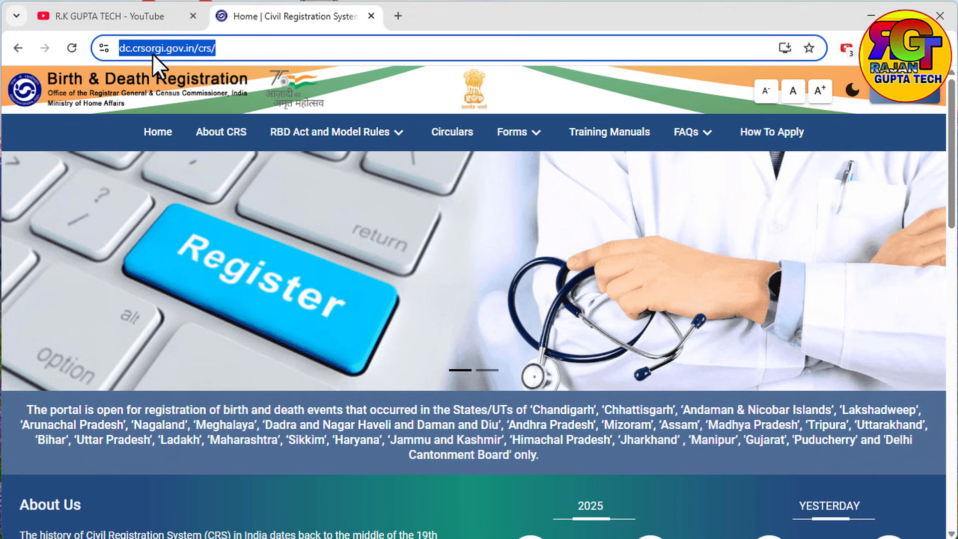
pyautogui.click(457, 245)
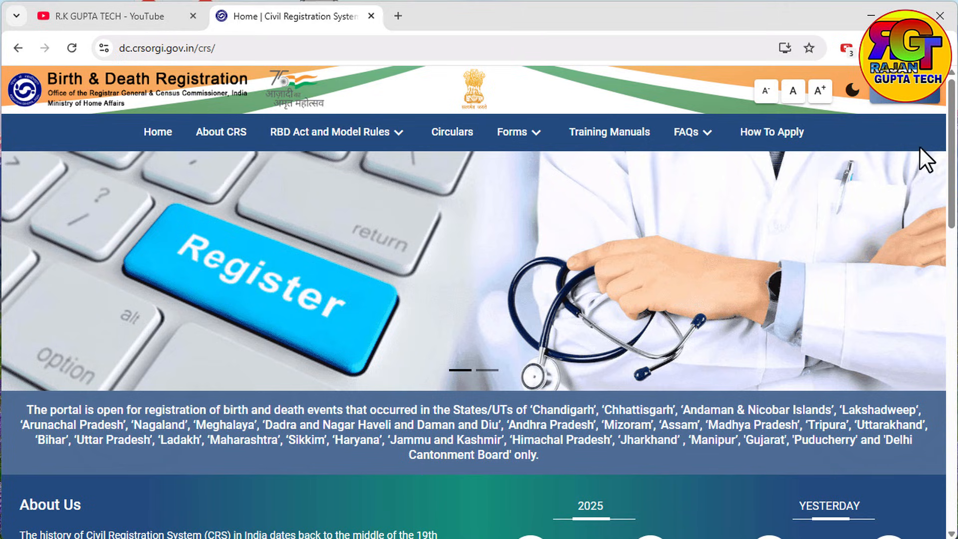
pyautogui.click(900, 97)
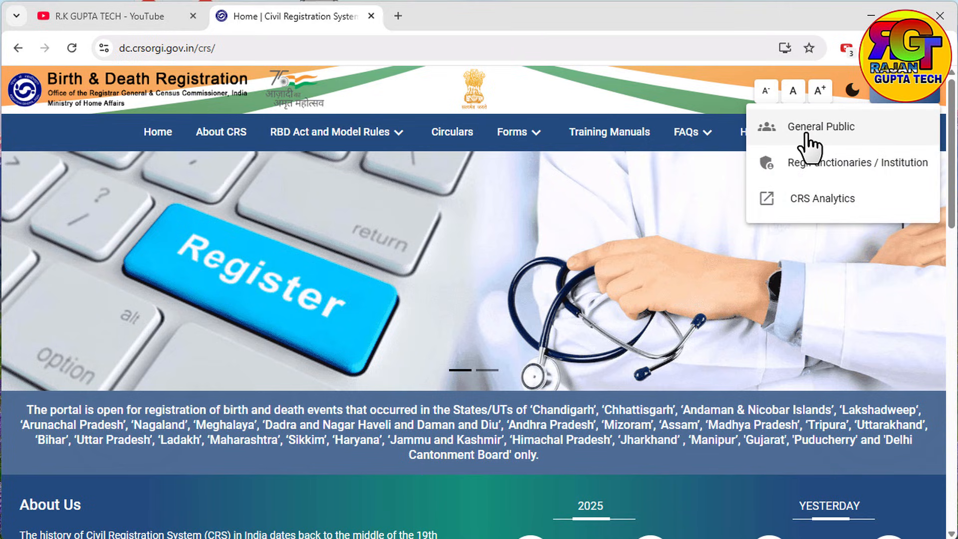
pyautogui.click(805, 133)
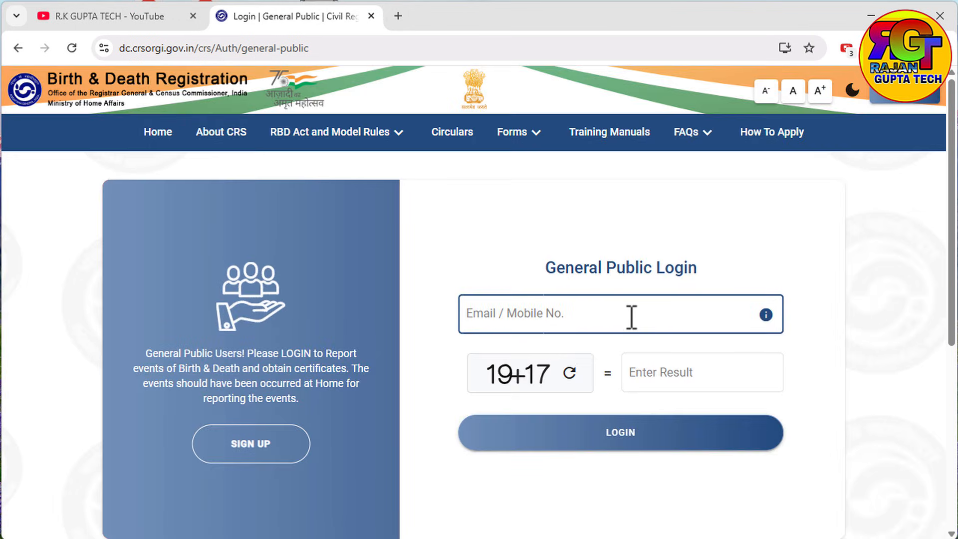
pyautogui.scroll(-1, 631, 316)
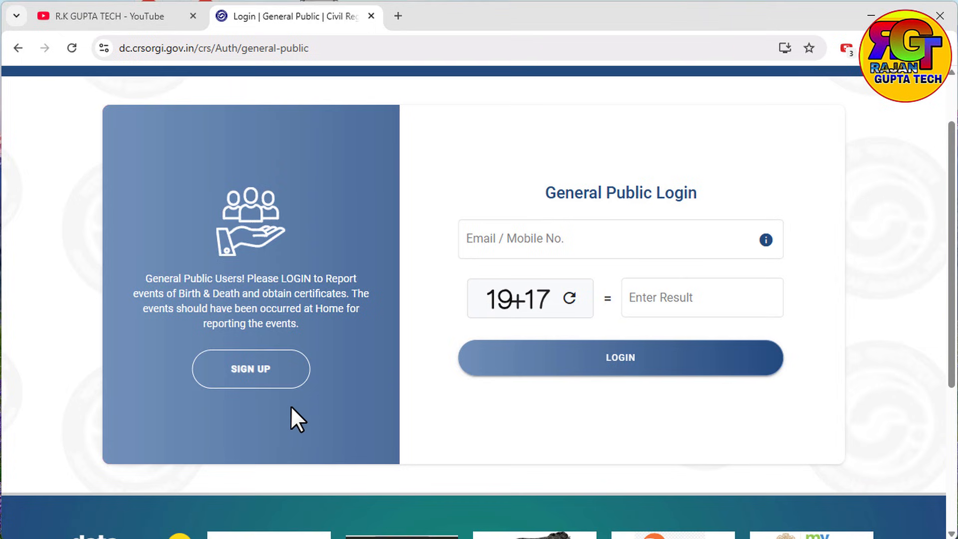
# Step: Open the general public sign-up form and enter the first name
pyautogui.click(260, 372)
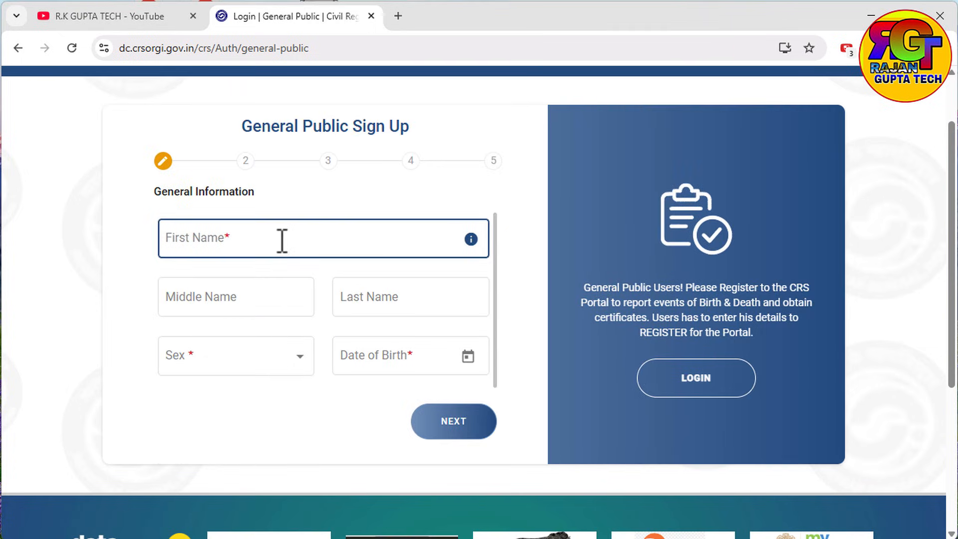
pyautogui.click(284, 243)
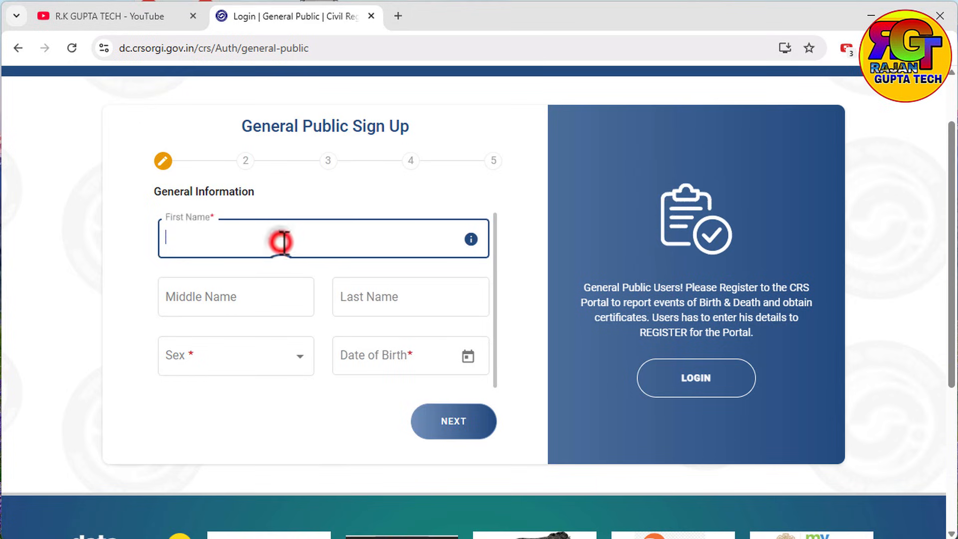
pyautogui.write('RAM')
pyautogui.write('K')
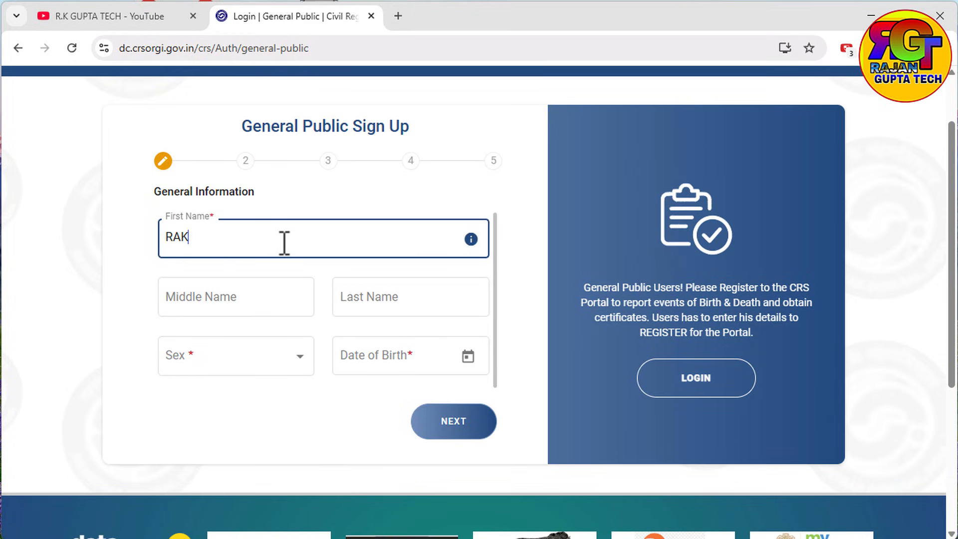
pyautogui.press('BackSpace')
pyautogui.write('MKUMAR')
pyautogui.click(236, 301)
pyautogui.click(394, 304)
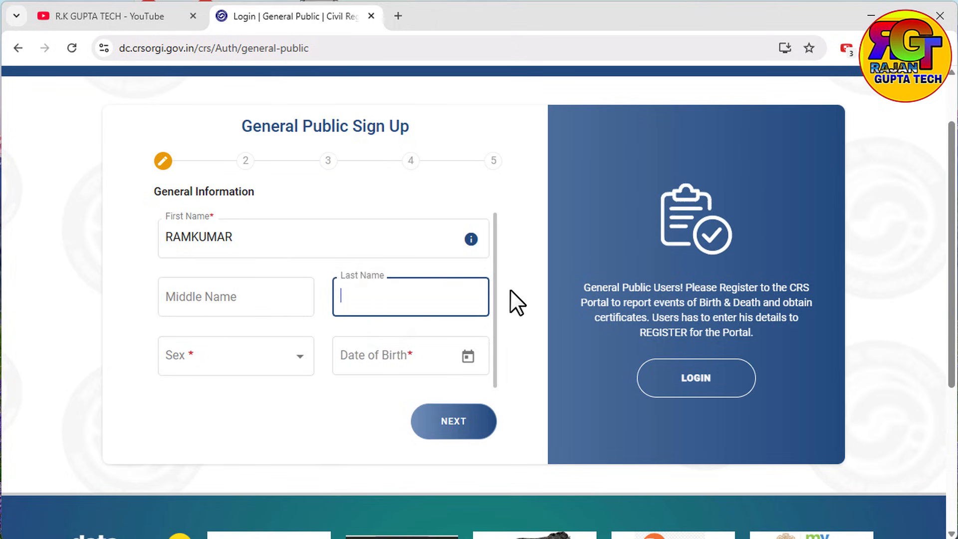
pyautogui.click(245, 355)
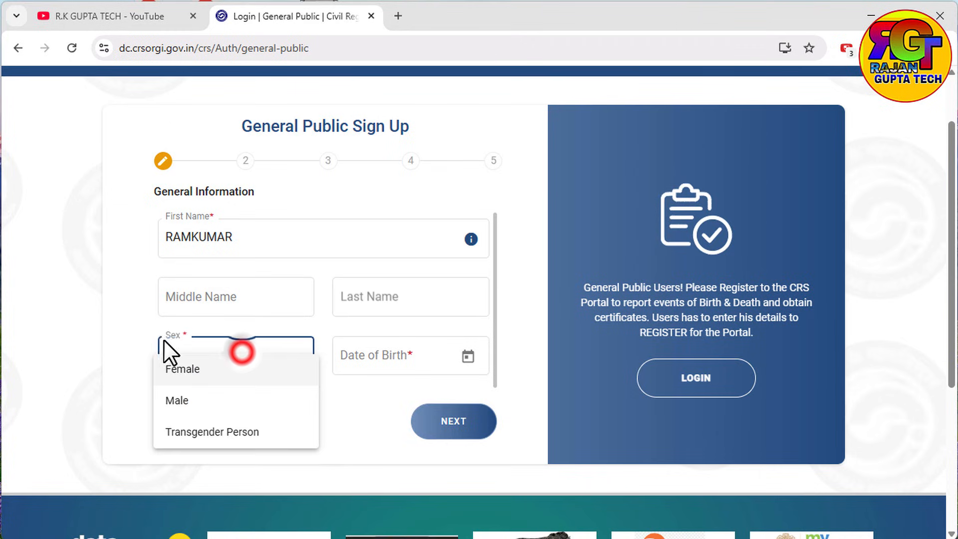
pyautogui.click(197, 398)
pyautogui.click(468, 357)
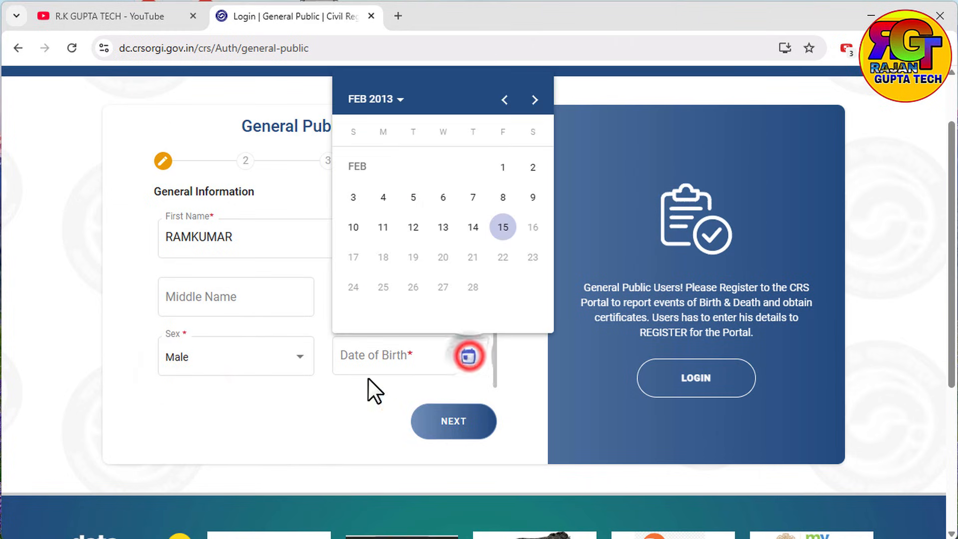
pyautogui.click(403, 97)
pyautogui.click(410, 233)
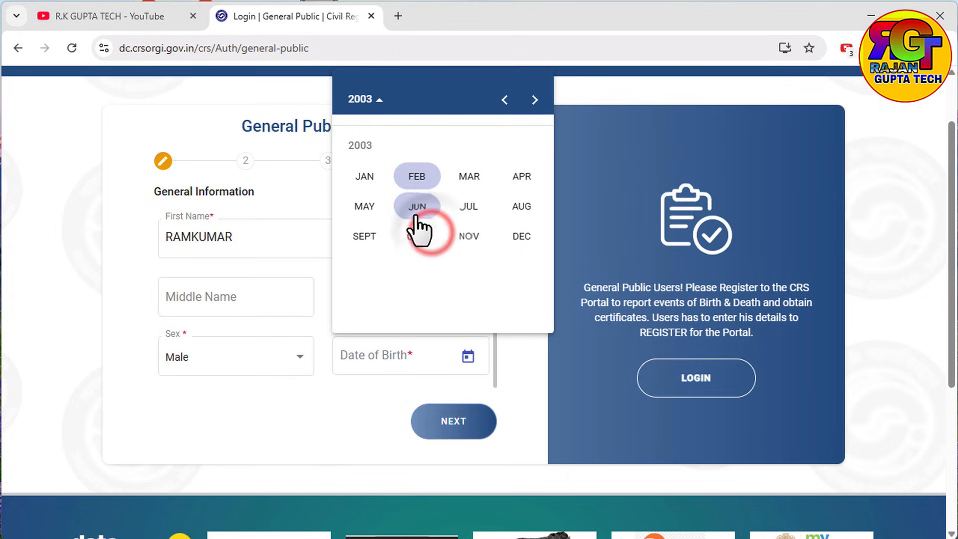
pyautogui.click(416, 212)
pyautogui.click(412, 257)
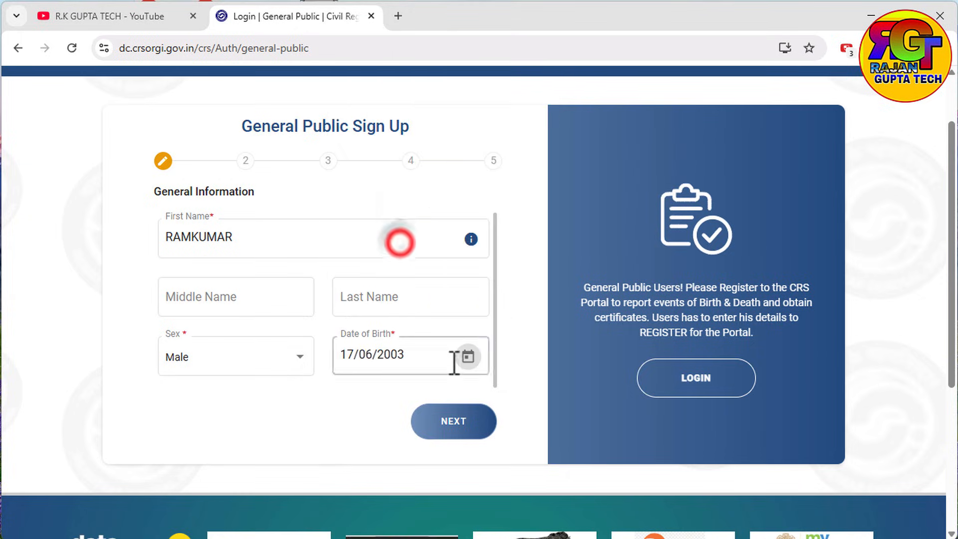
pyautogui.click(458, 424)
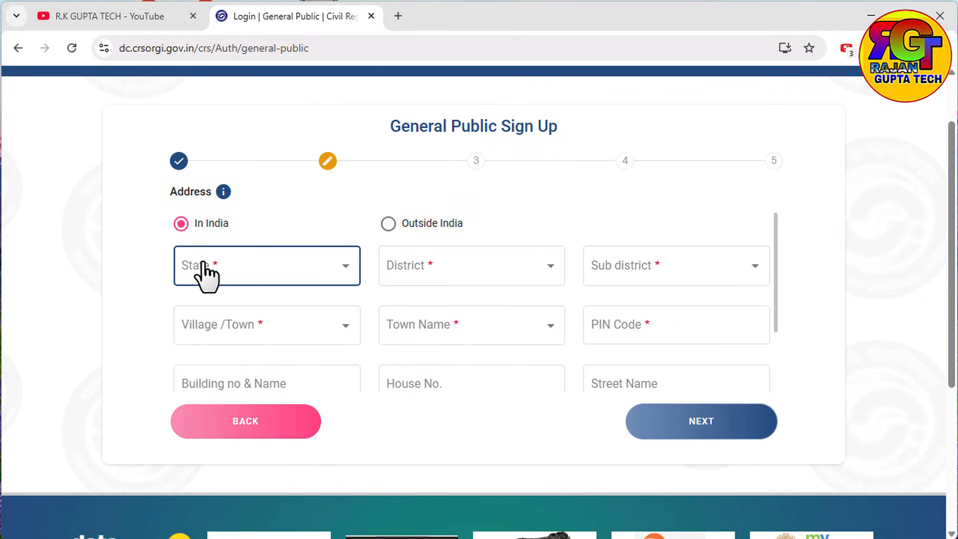
# Step: Select Uttar Pradesh state, Ambedkar Nagar district and Allapur sub-district for the address
pyautogui.click(258, 274)
pyautogui.click(452, 264)
pyautogui.click(312, 272)
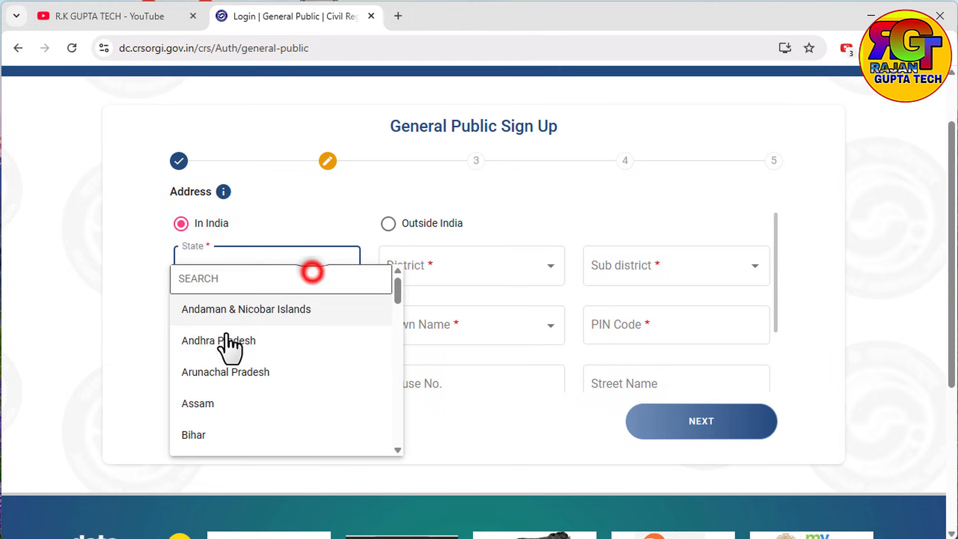
pyautogui.scroll(-3, 231, 346)
pyautogui.scroll(-10, 304, 394)
pyautogui.scroll(-6, 237, 434)
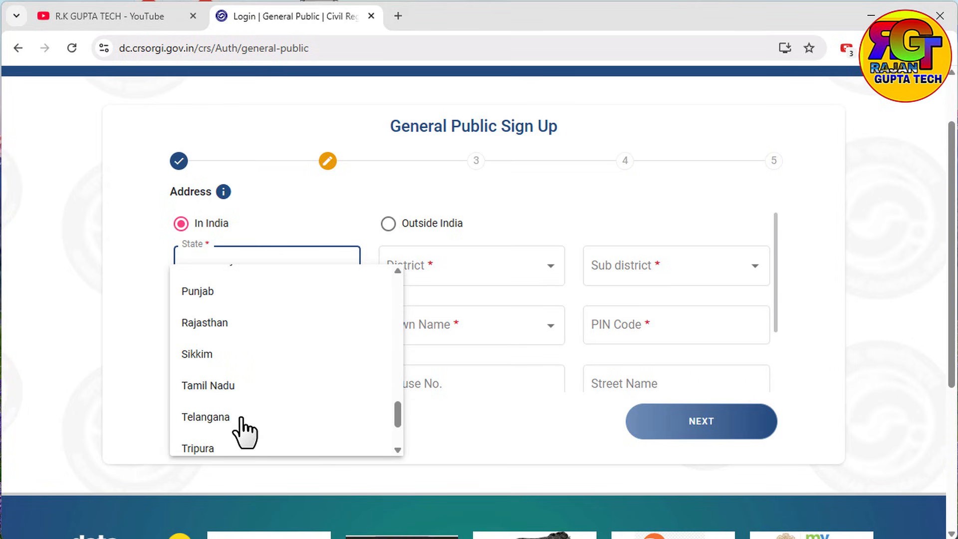
pyautogui.scroll(-1, 230, 436)
pyautogui.click(216, 378)
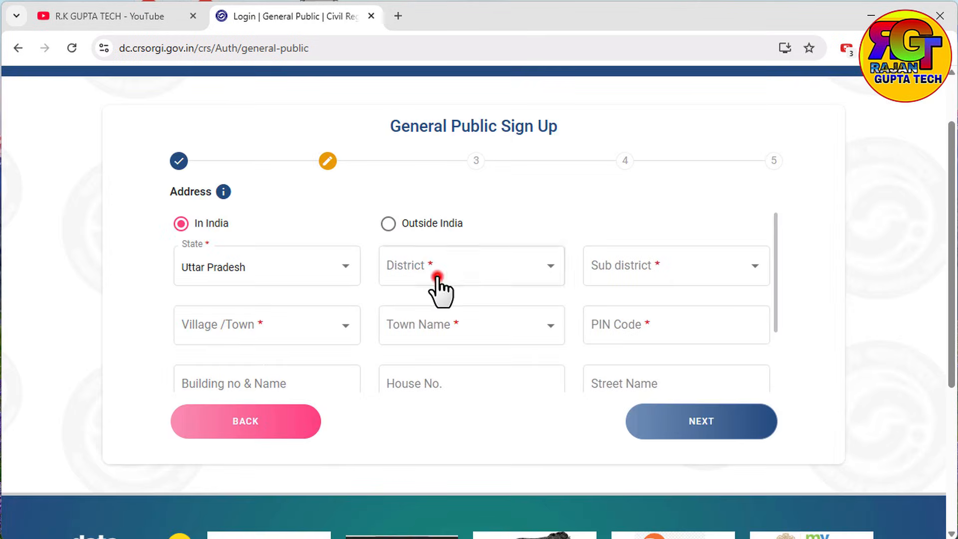
pyautogui.click(441, 272)
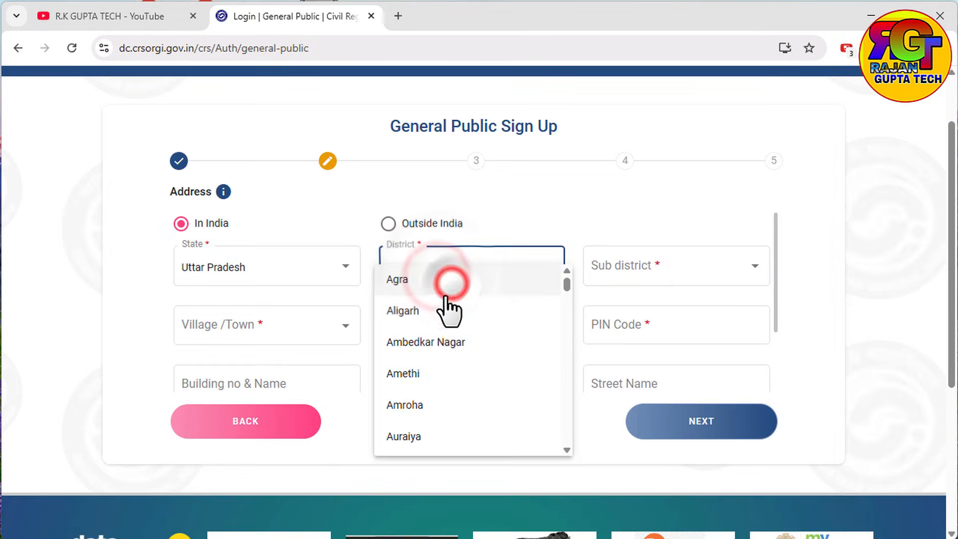
pyautogui.click(441, 344)
pyautogui.click(654, 273)
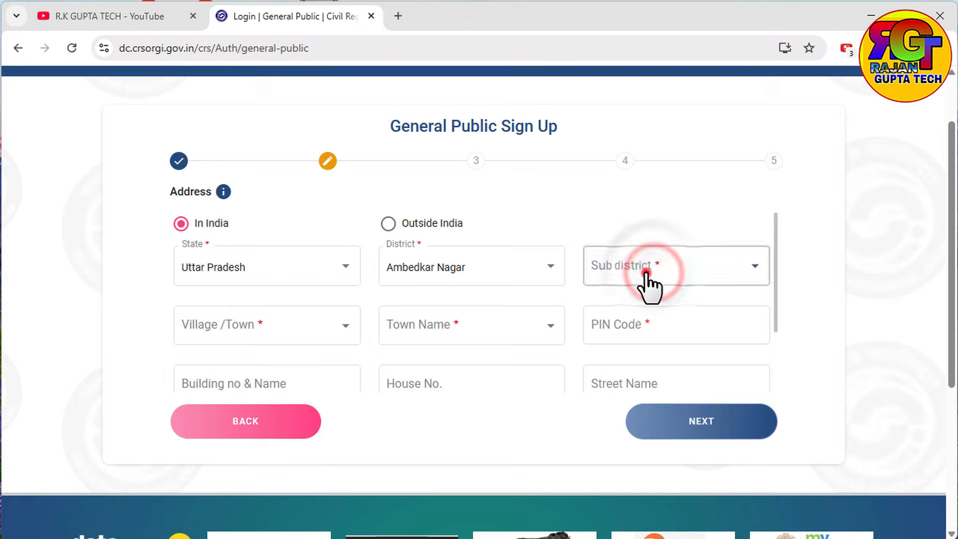
pyautogui.click(646, 273)
pyautogui.click(617, 312)
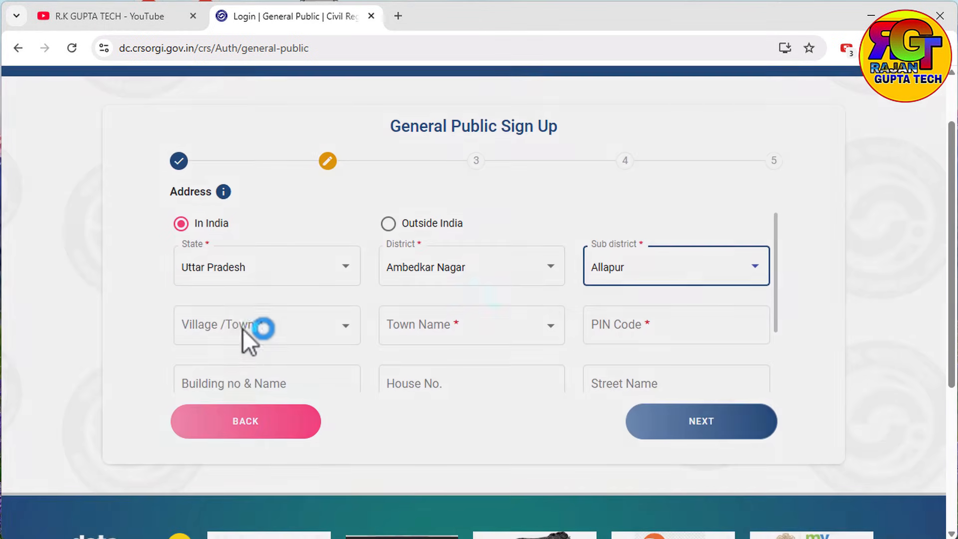
# Step: Mark the address as a village, choose Aannapur, and enter the PIN Code
pyautogui.click(236, 327)
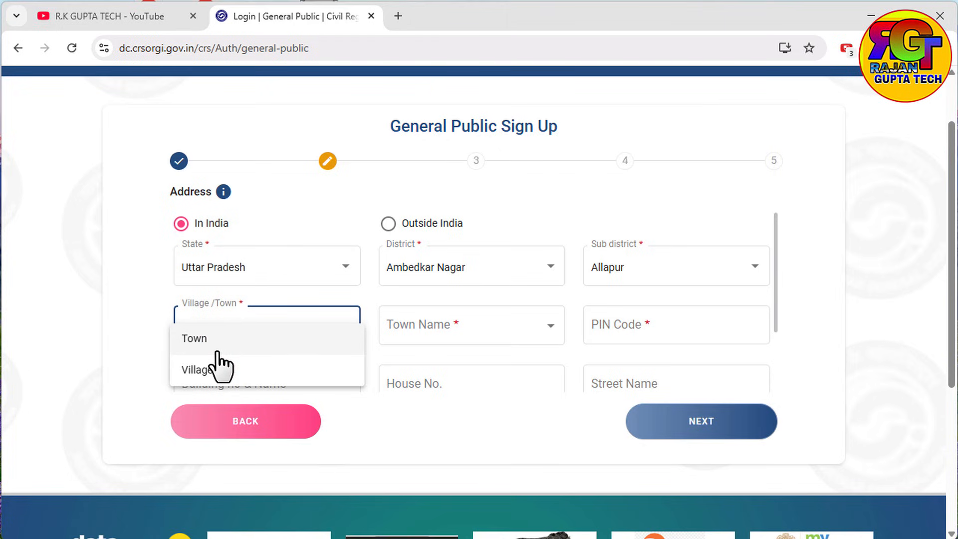
pyautogui.click(198, 369)
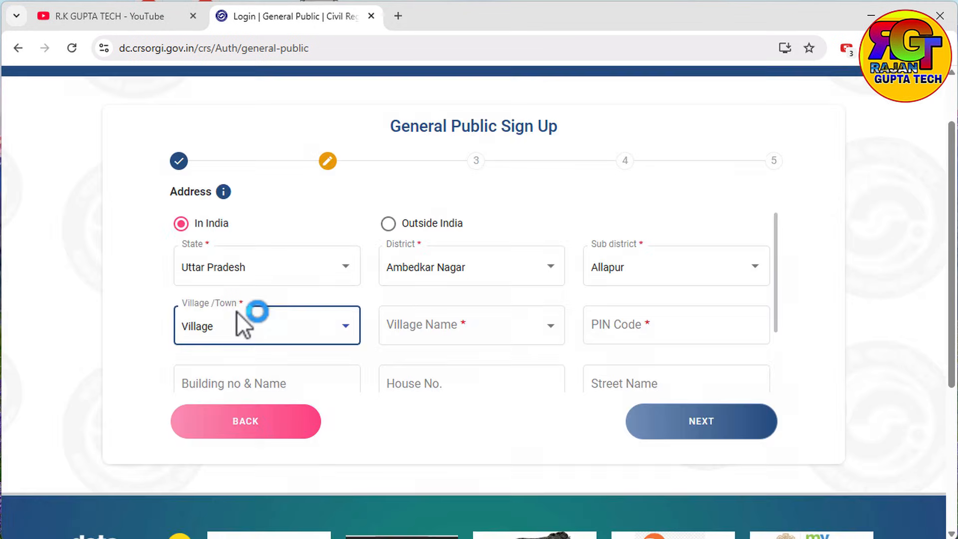
pyautogui.click(430, 329)
pyautogui.click(423, 379)
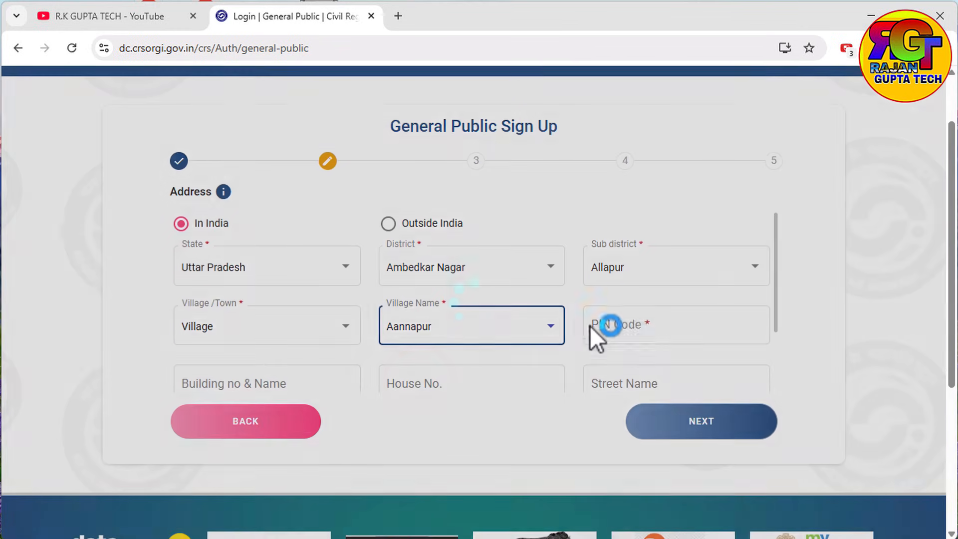
pyautogui.click(618, 326)
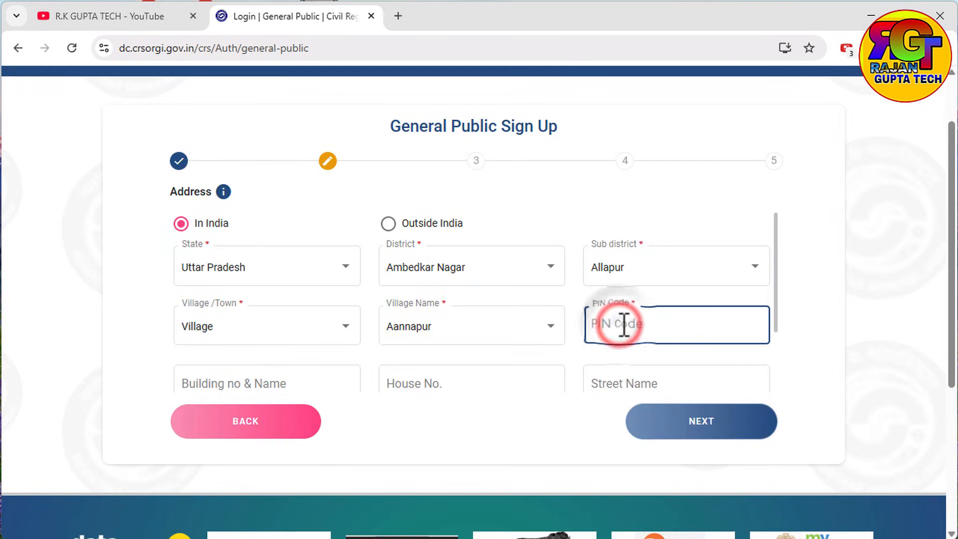
pyautogui.write('546744')
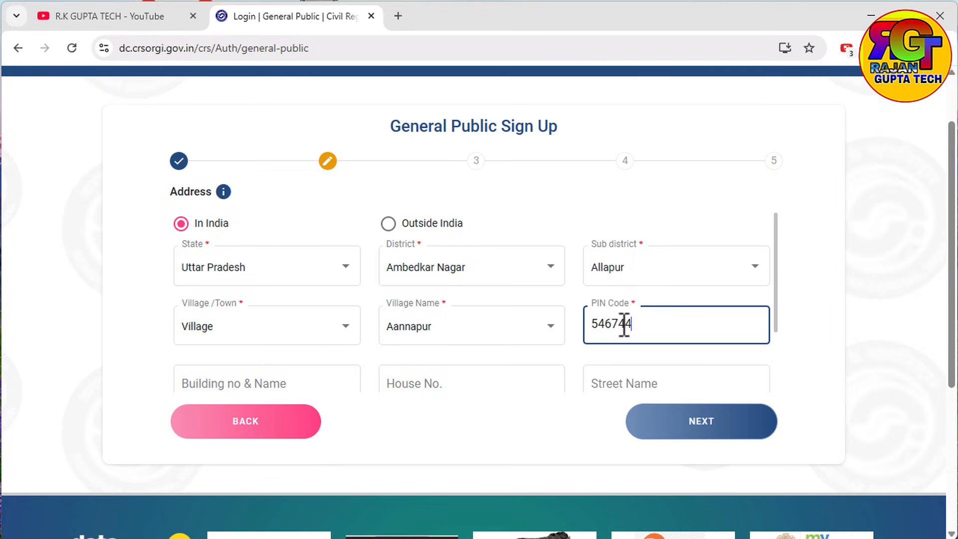
pyautogui.scroll(-2, 574, 326)
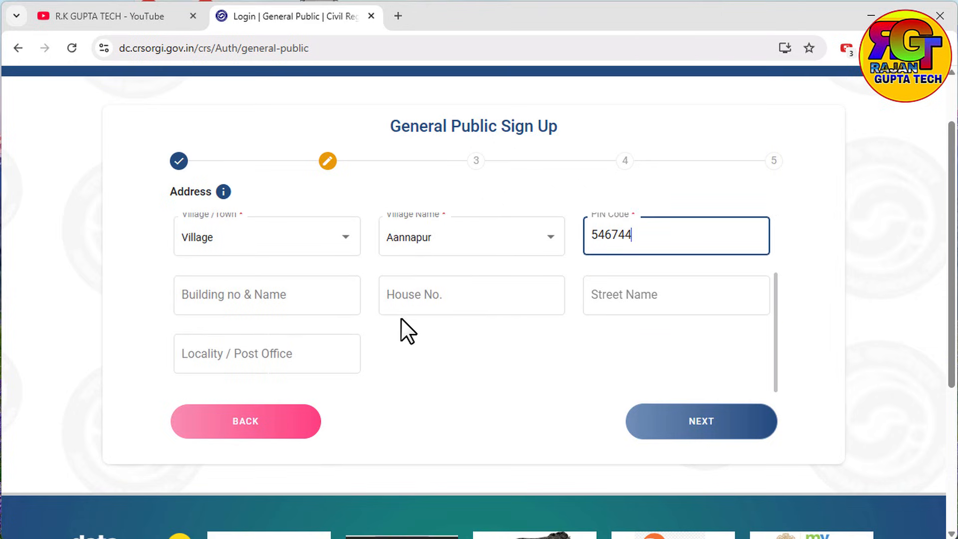
pyautogui.click(545, 301)
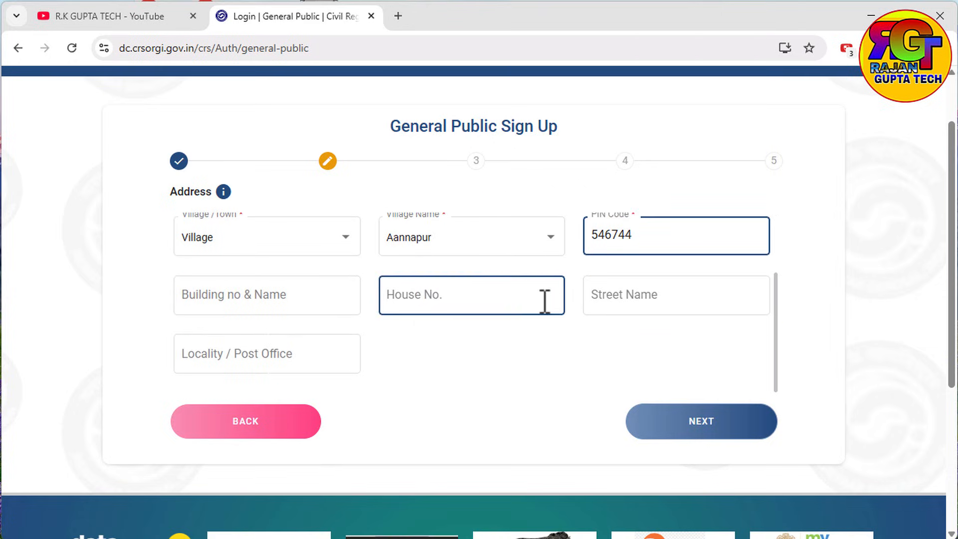
# Step: Set nationality to India and tick the declaration, then leave sign-up for the home page
pyautogui.click(669, 437)
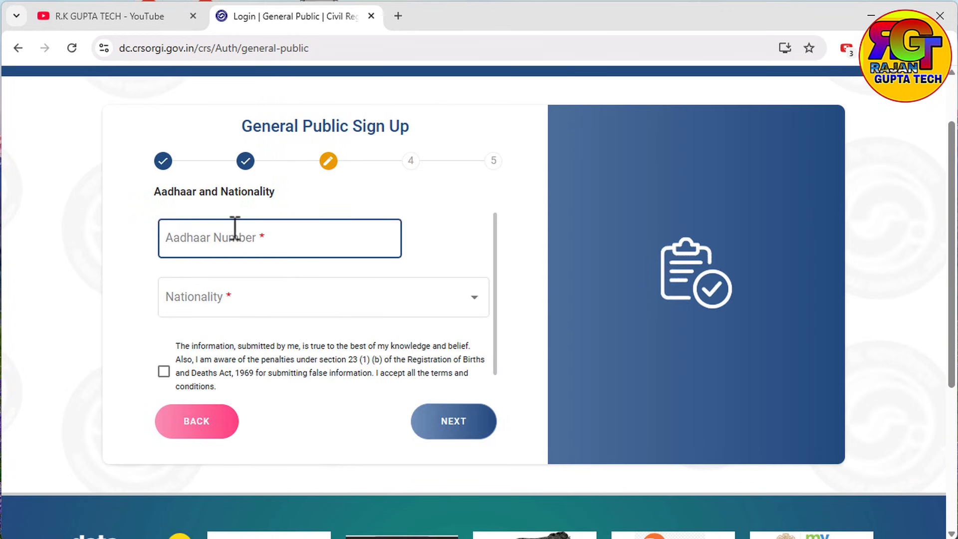
pyautogui.click(223, 305)
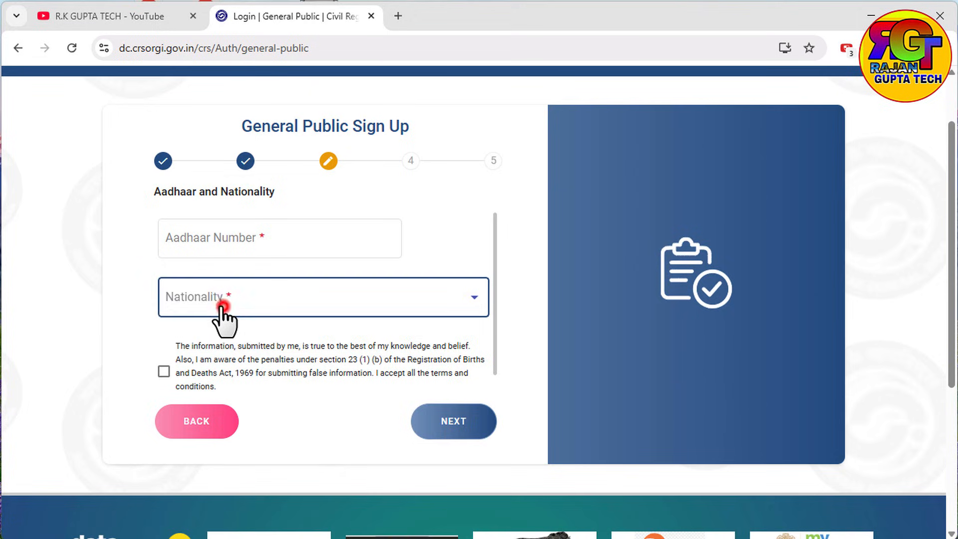
pyautogui.click(185, 312)
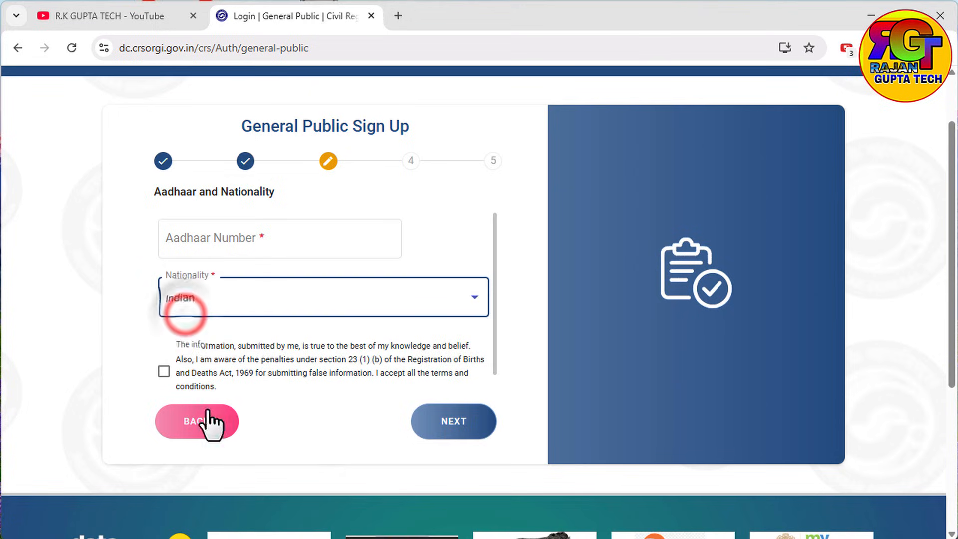
pyautogui.click(163, 371)
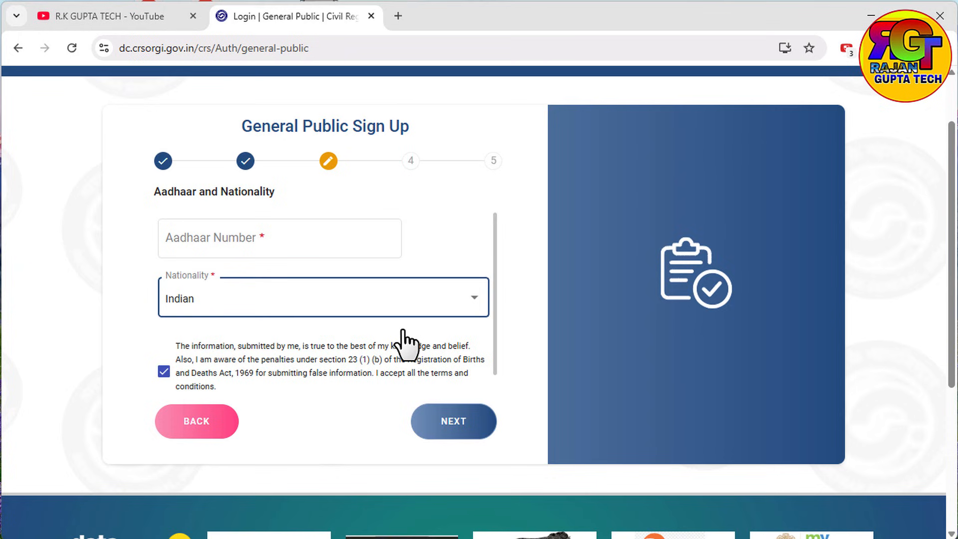
pyautogui.scroll(2, 559, 461)
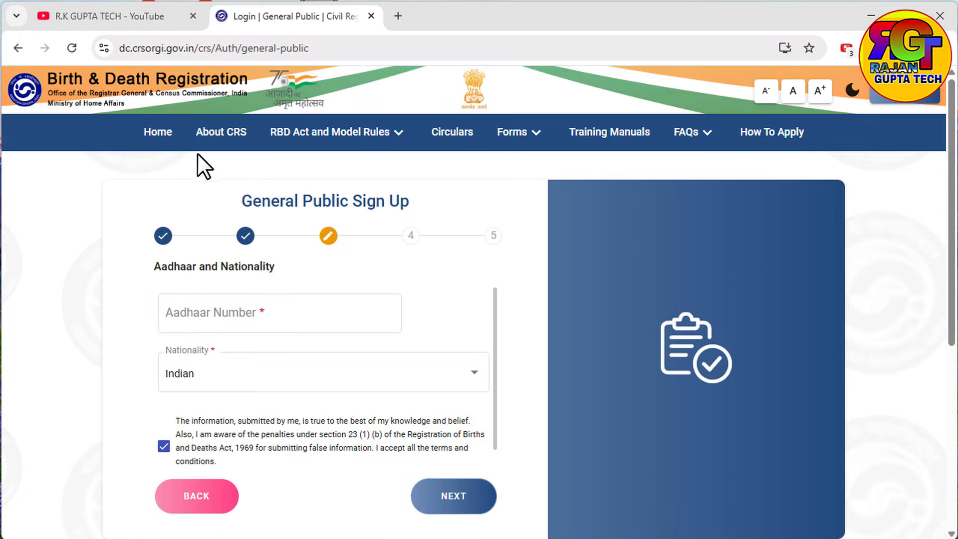
pyautogui.click(164, 136)
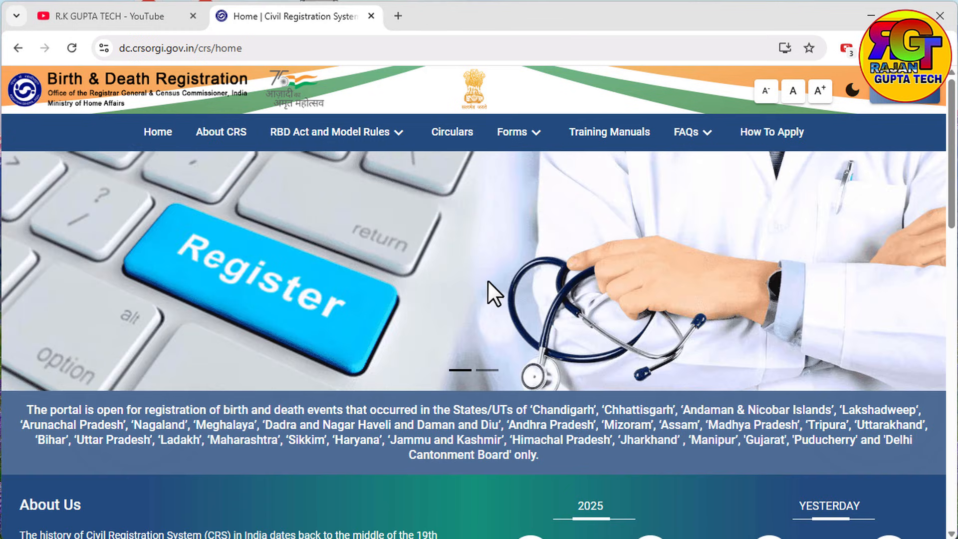
# Step: Submit the General Public login with email/mobile and captcha to request an OTP
pyautogui.click(905, 96)
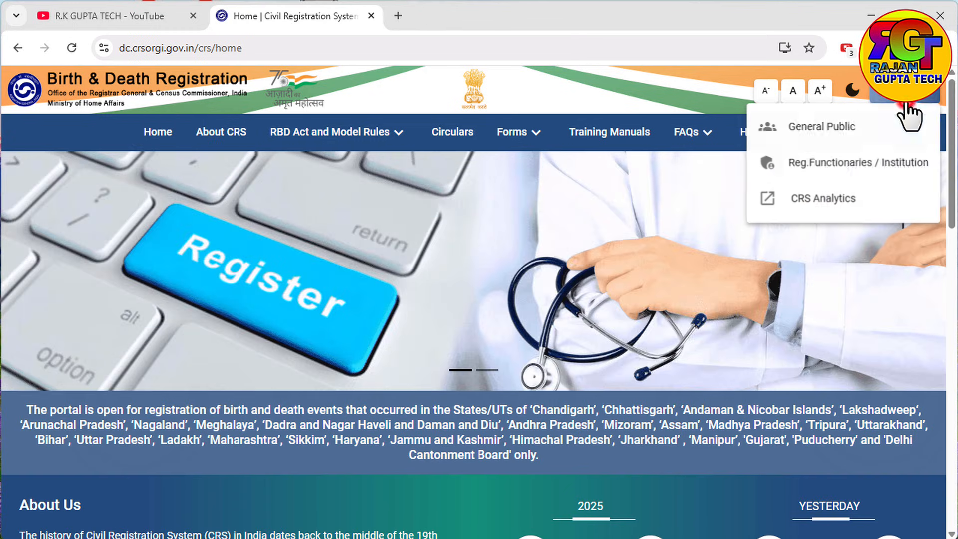
pyautogui.click(806, 131)
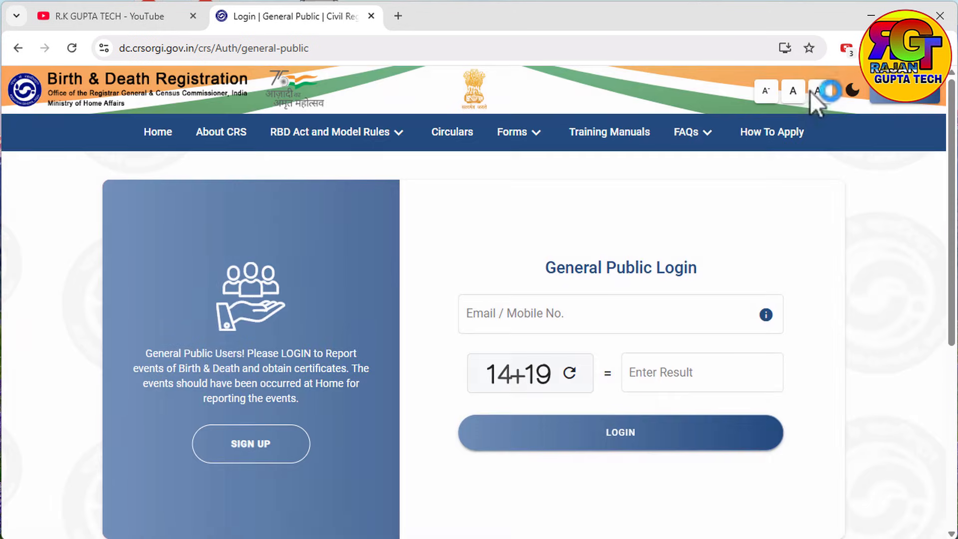
pyautogui.click(551, 326)
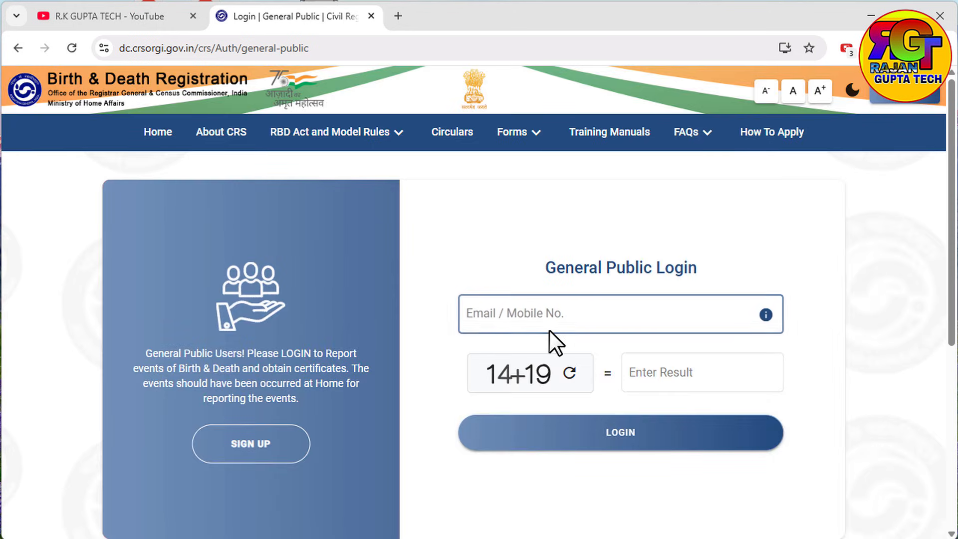
pyautogui.click(562, 313)
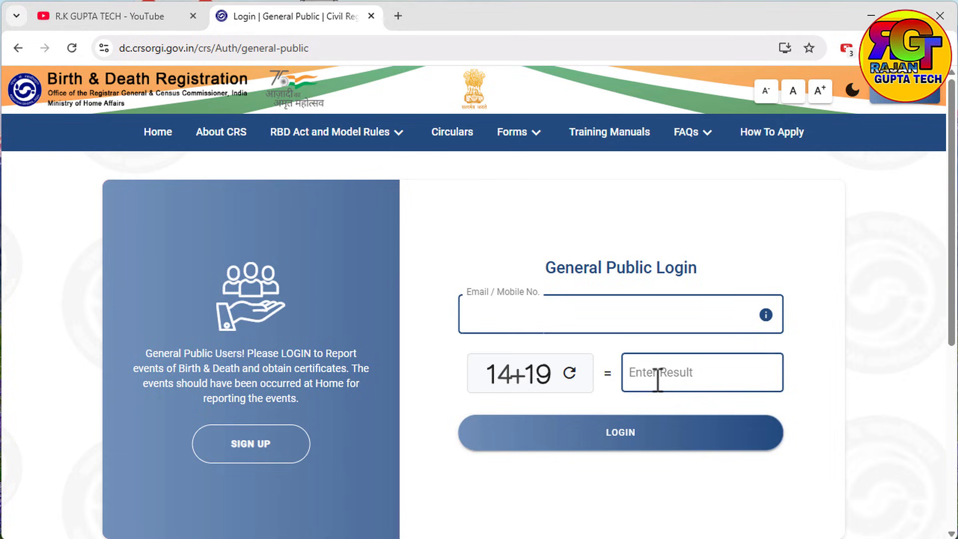
pyautogui.click(649, 445)
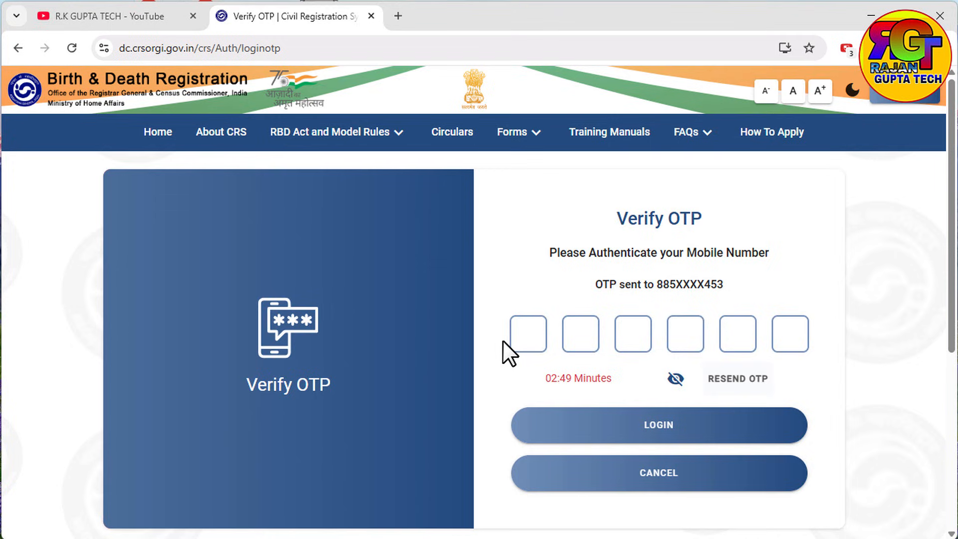
# Step: Log in with the OTP and start a new report via Birth > Report Birth
pyautogui.write('••••••')
pyautogui.click(581, 416)
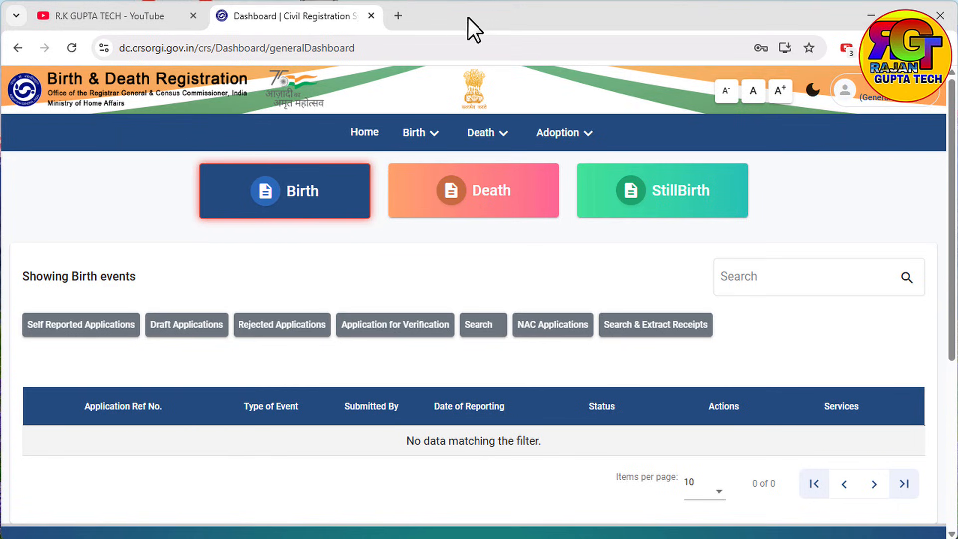
pyautogui.click(432, 134)
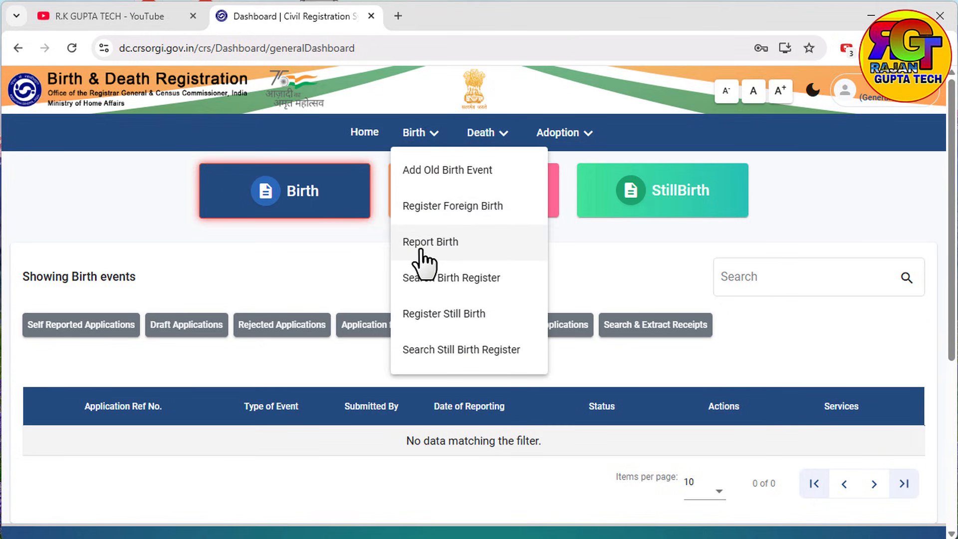
pyautogui.click(433, 248)
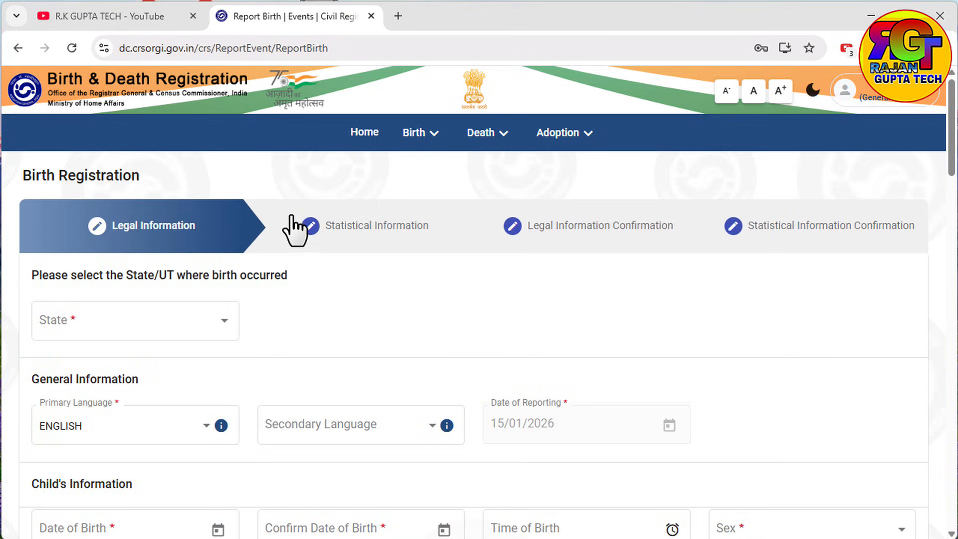
# Step: Select Uttar Pradesh as the state of birth
pyautogui.click(131, 319)
pyautogui.scroll(-10, 138, 419)
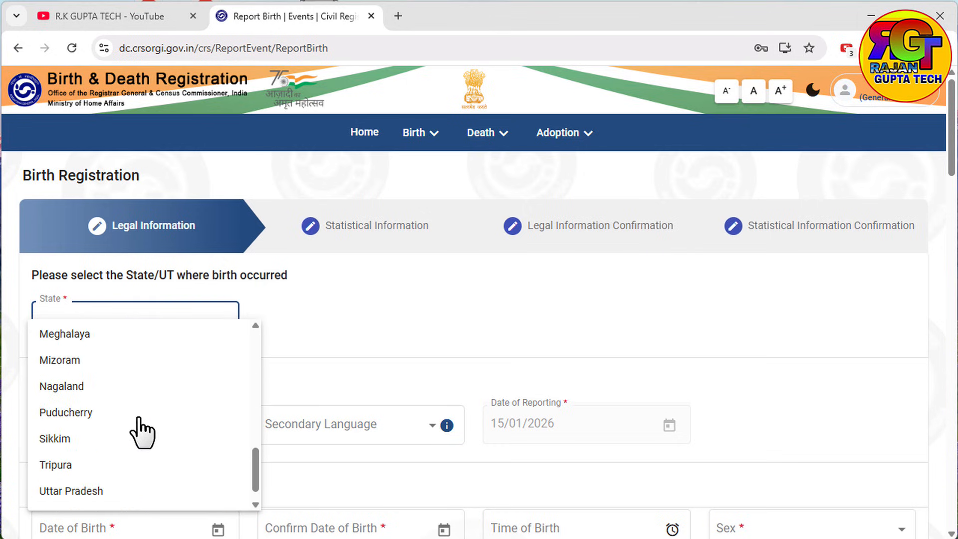
pyautogui.scroll(-1, 143, 433)
pyautogui.click(105, 474)
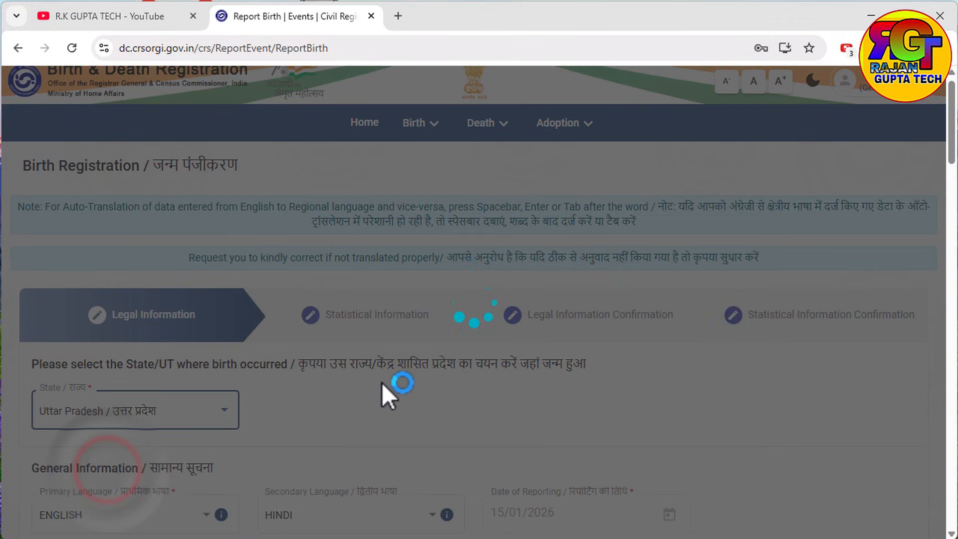
# Step: Enter the child's date of birth in January 2008 using the calendar
pyautogui.scroll(-4, 382, 383)
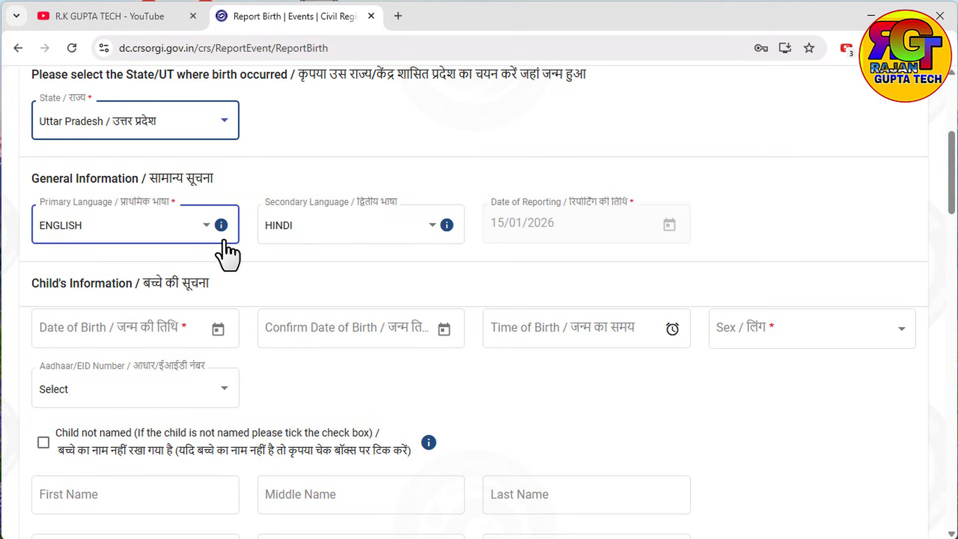
pyautogui.scroll(-1, 298, 280)
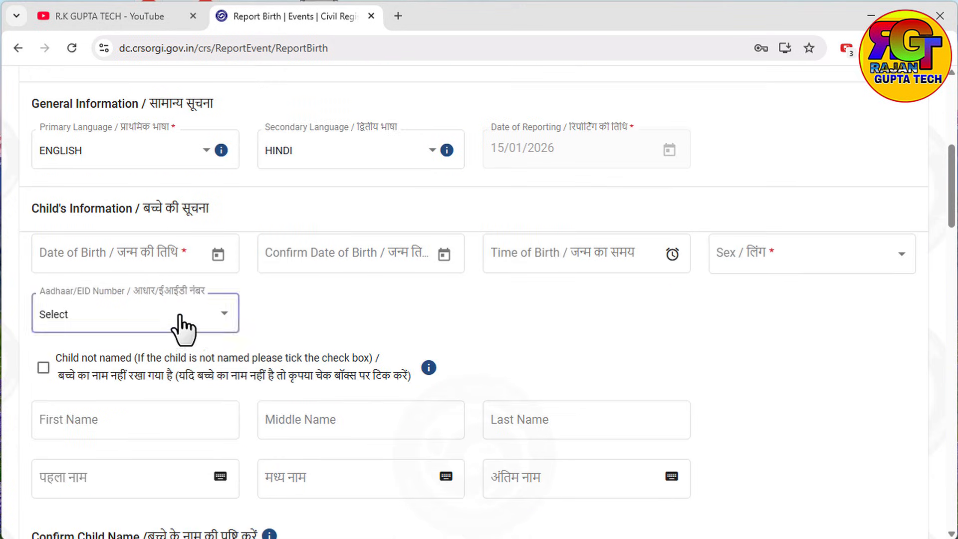
pyautogui.click(177, 257)
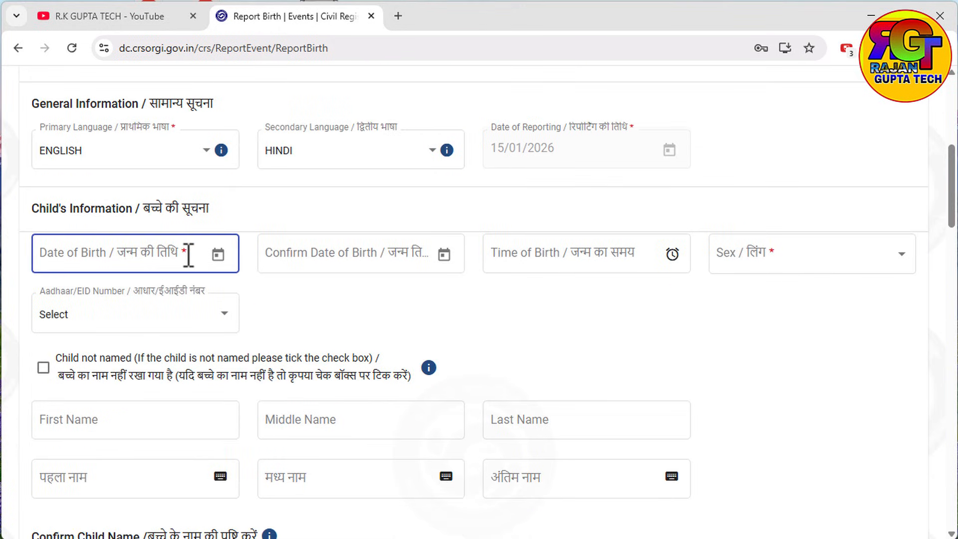
pyautogui.click(217, 255)
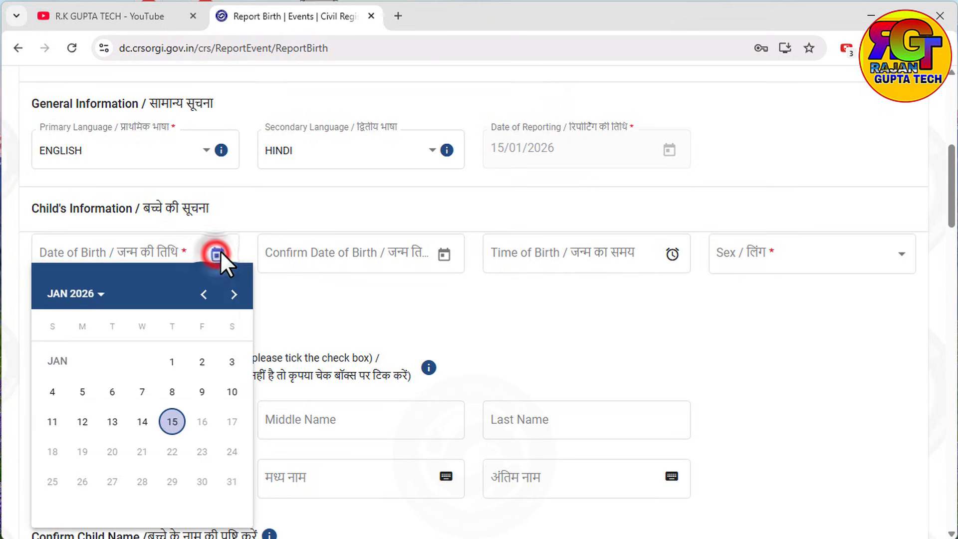
pyautogui.click(89, 293)
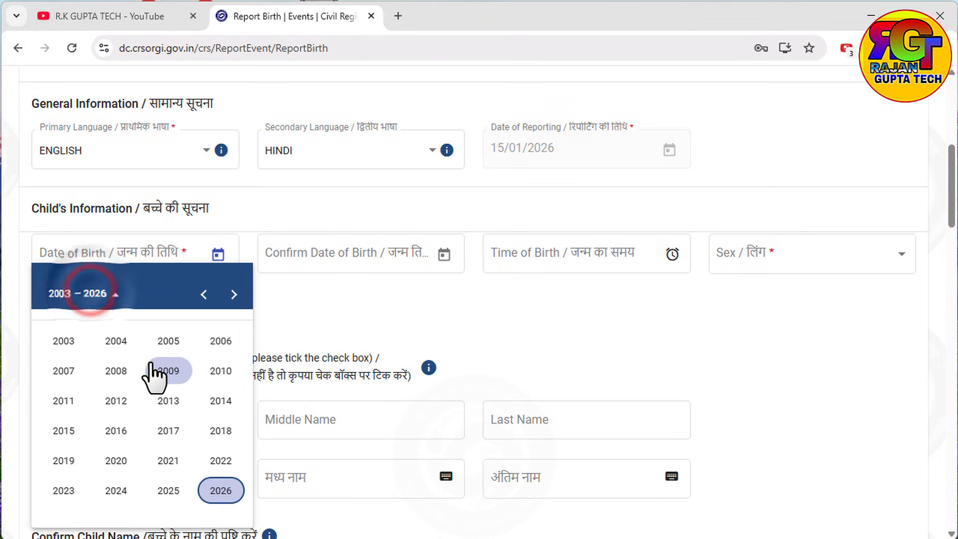
pyautogui.click(112, 370)
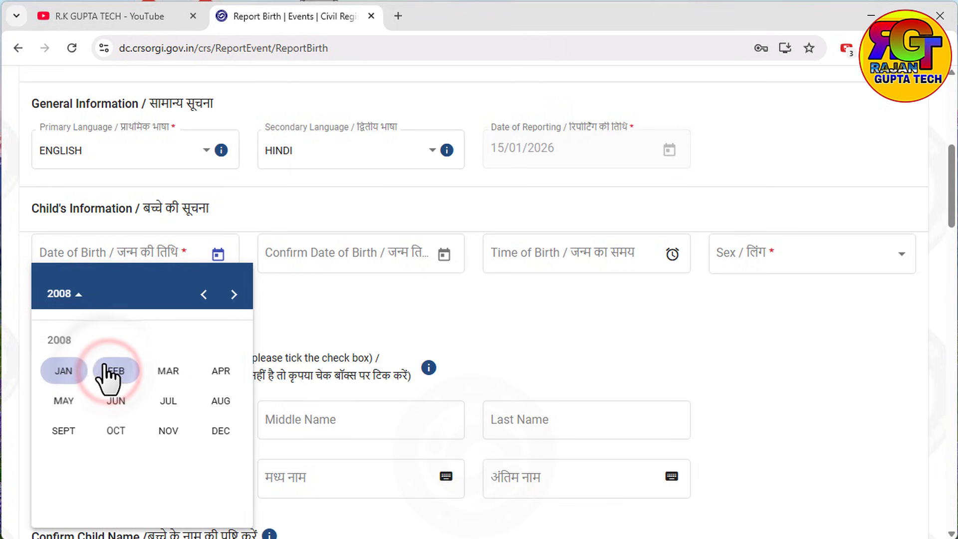
pyautogui.click(60, 371)
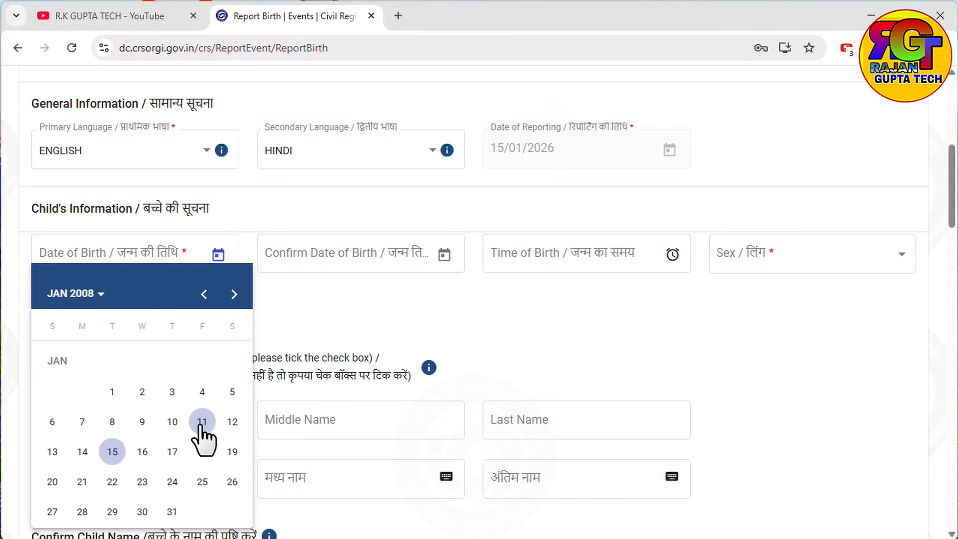
pyautogui.click(111, 394)
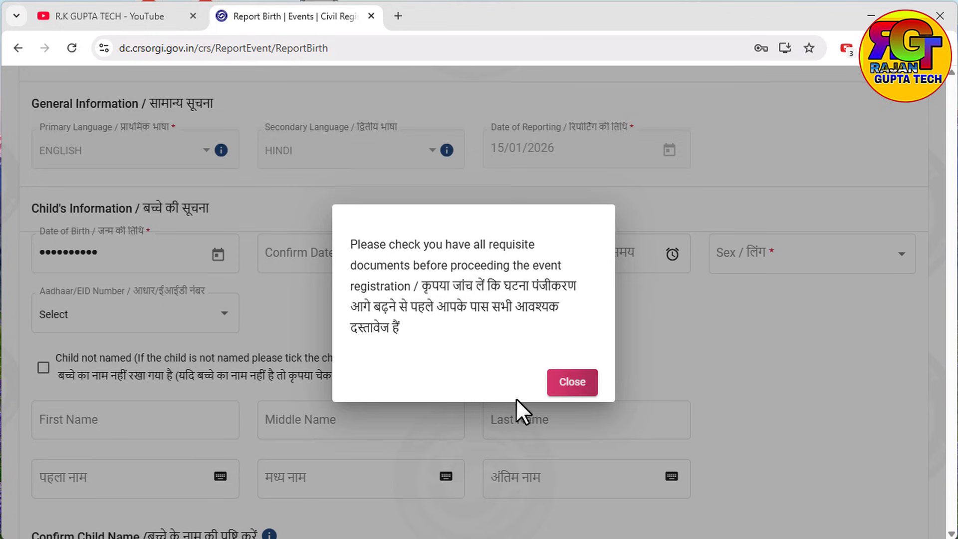
# Step: Dismiss the documents reminder and set Confirm Date of Birth to 01/01/2008
pyautogui.click(572, 381)
pyautogui.click(432, 246)
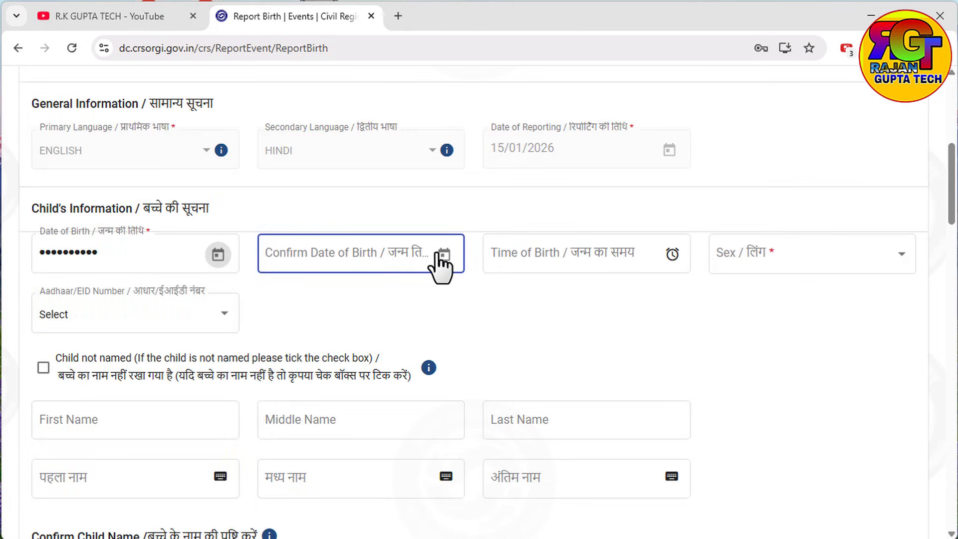
pyautogui.click(440, 254)
pyautogui.click(313, 294)
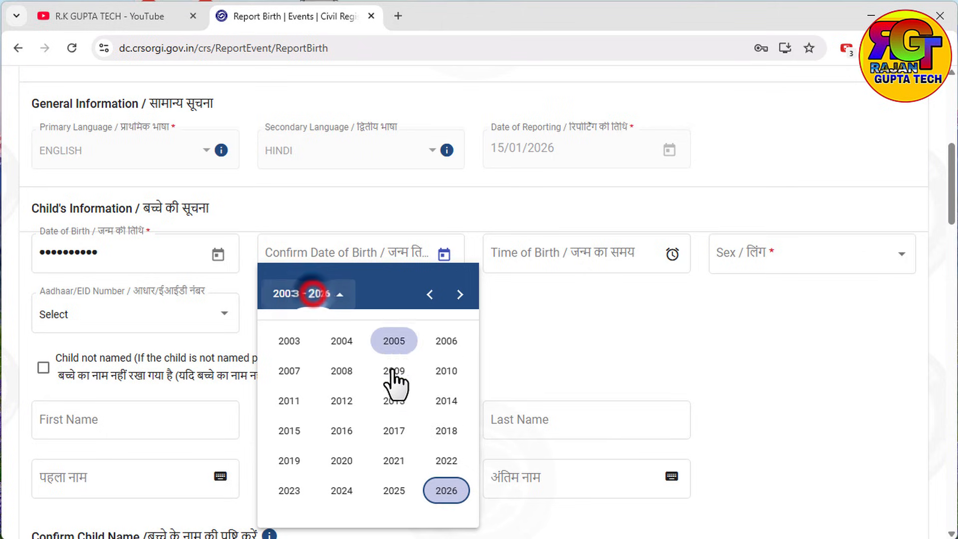
pyautogui.click(342, 370)
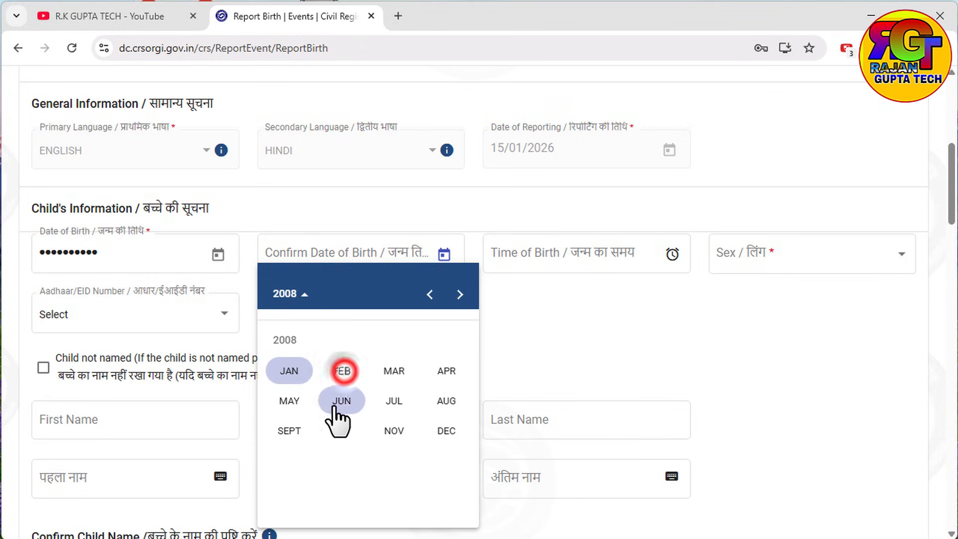
pyautogui.click(291, 371)
pyautogui.click(333, 391)
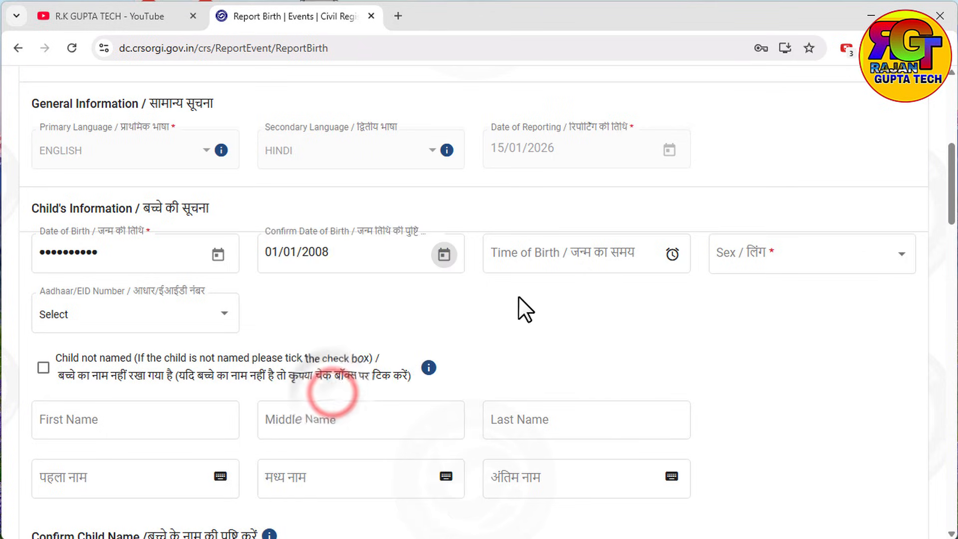
# Step: Leave the time of birth blank and set the child's sex to Male
pyautogui.click(612, 261)
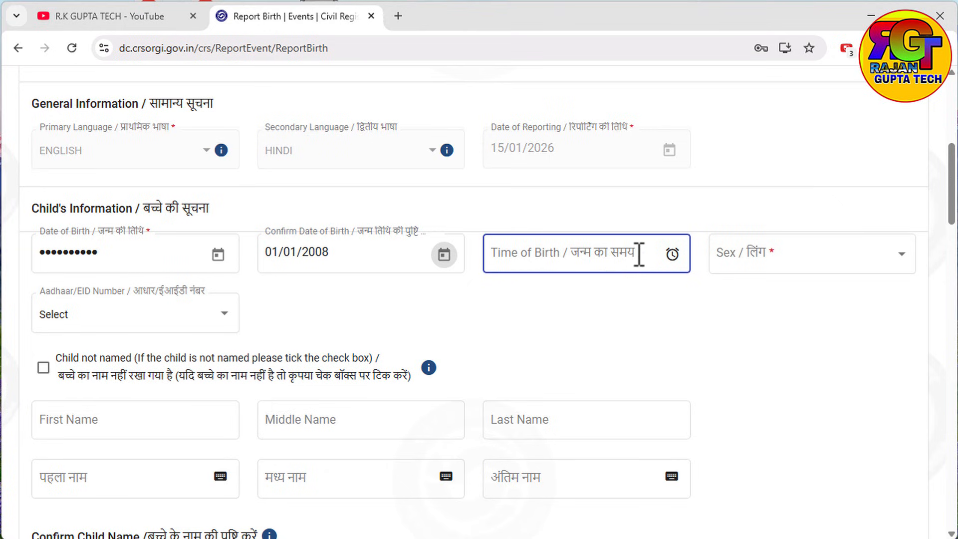
pyautogui.click(606, 254)
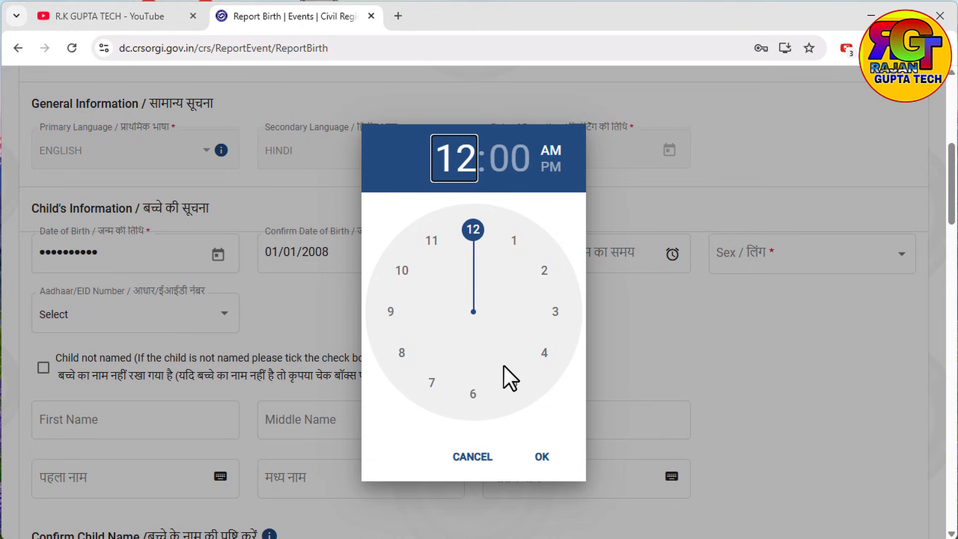
pyautogui.click(469, 442)
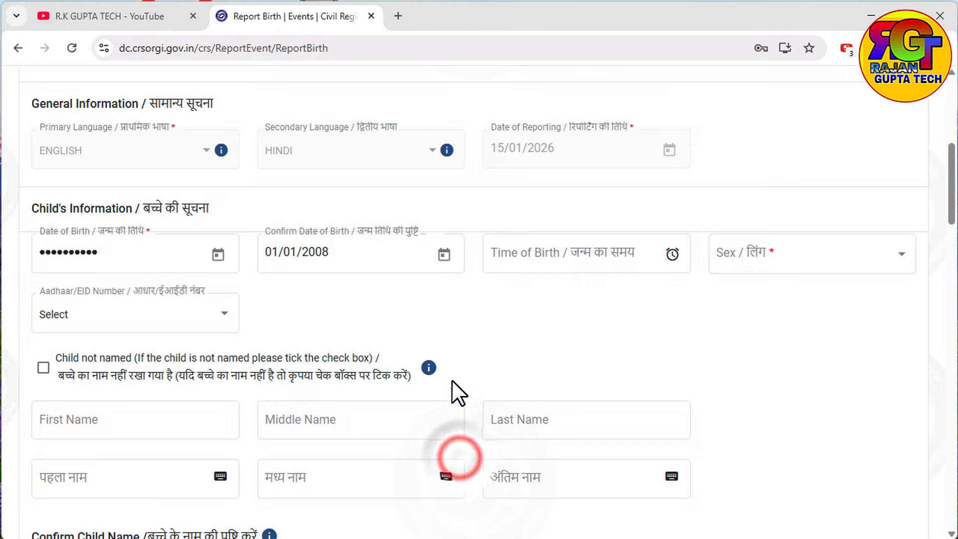
pyautogui.click(753, 244)
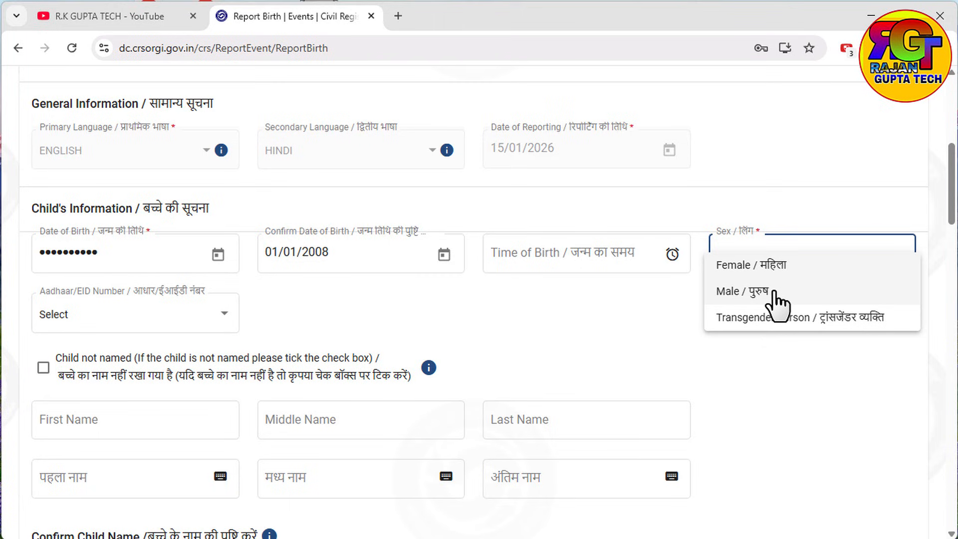
pyautogui.click(758, 293)
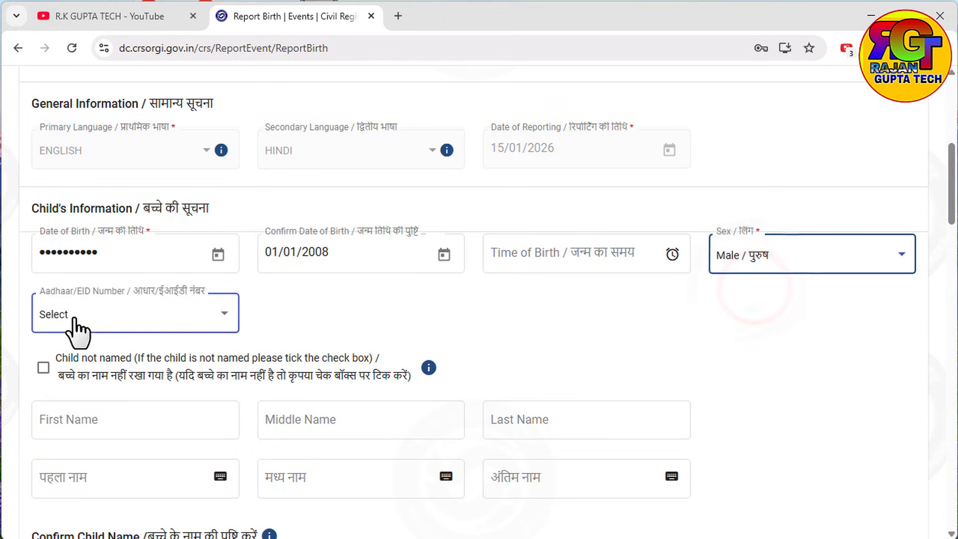
# Step: Try Aadhaar as the identity type, then reset Aadhaar/EID back to Select
pyautogui.click(89, 310)
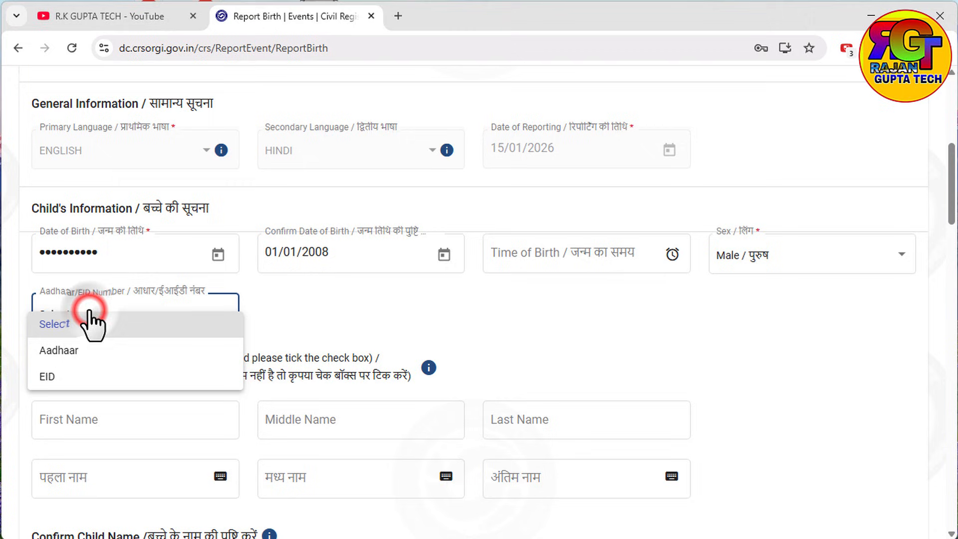
pyautogui.click(59, 348)
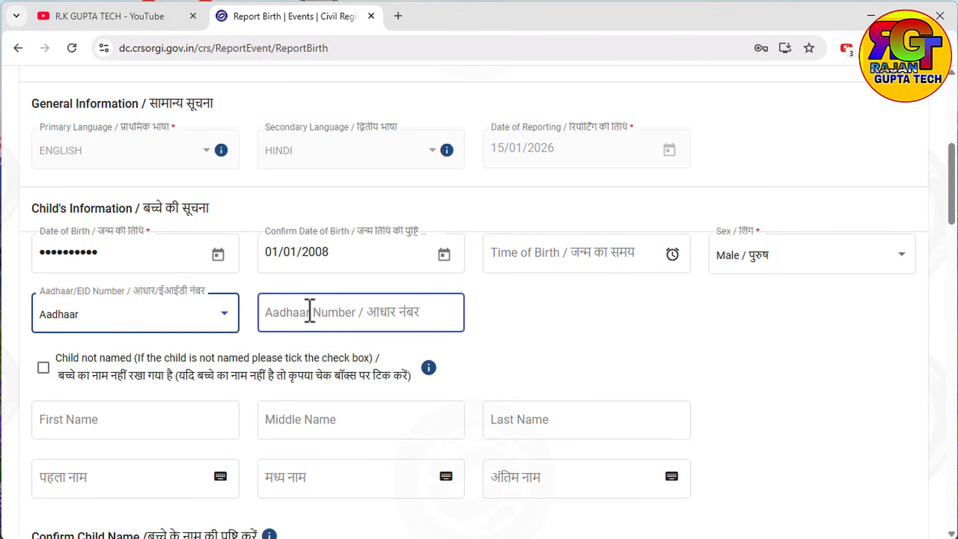
pyautogui.click(140, 311)
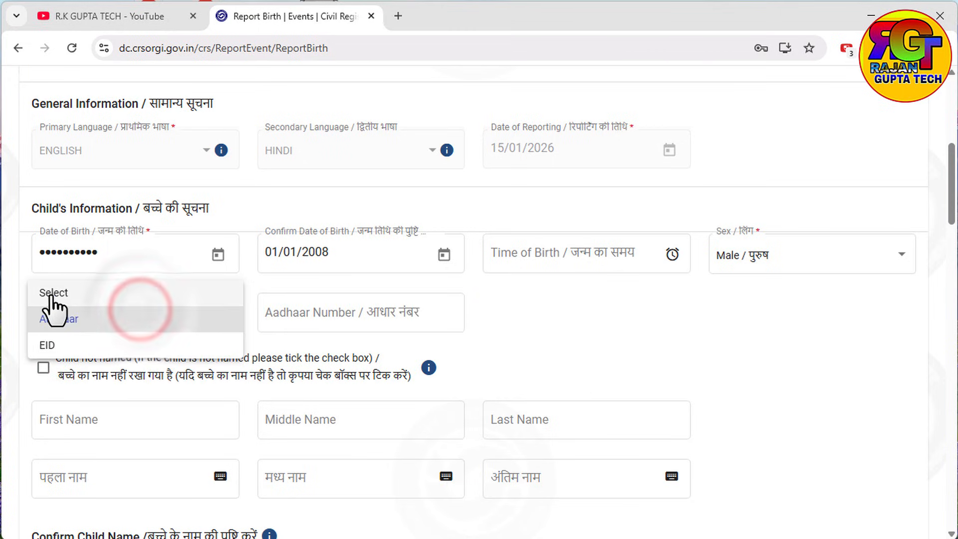
pyautogui.click(67, 295)
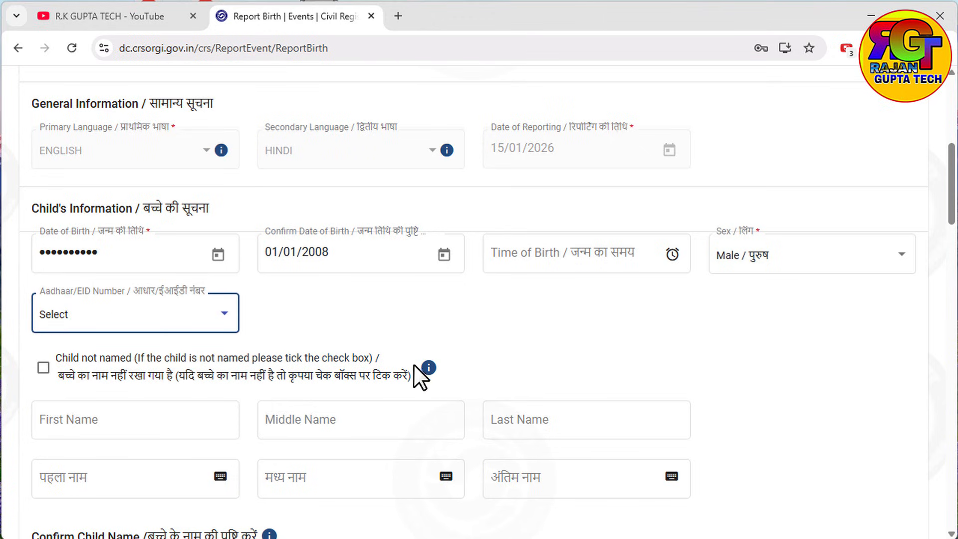
pyautogui.scroll(-1, 365, 368)
# Step: Enter the child's first and last names so their Hindi transliterations fill in
pyautogui.click(62, 352)
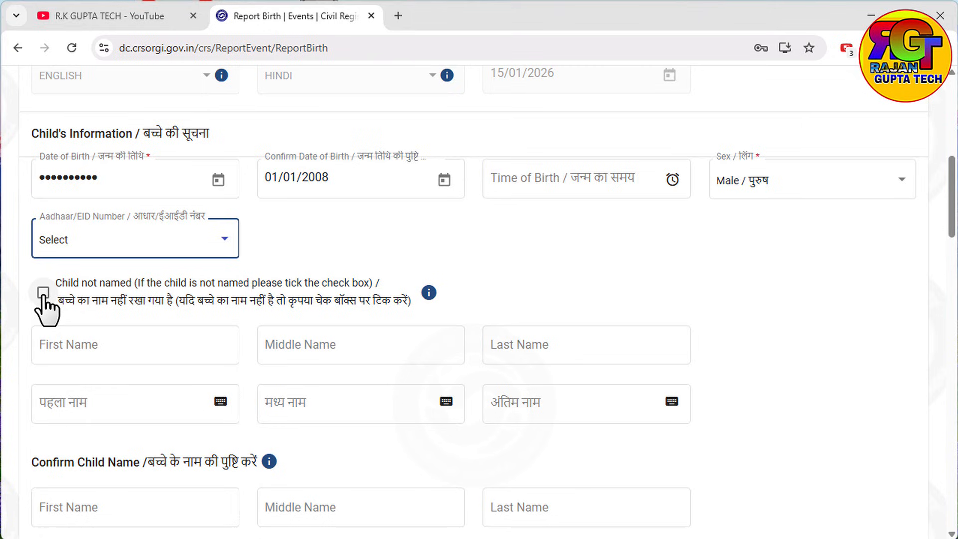
pyautogui.click(71, 341)
pyautogui.click(65, 343)
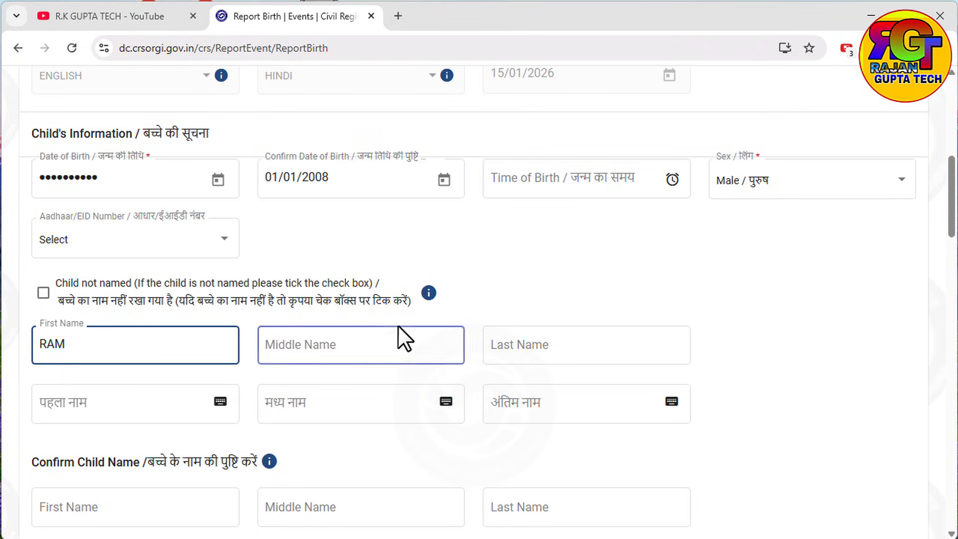
pyautogui.click(533, 343)
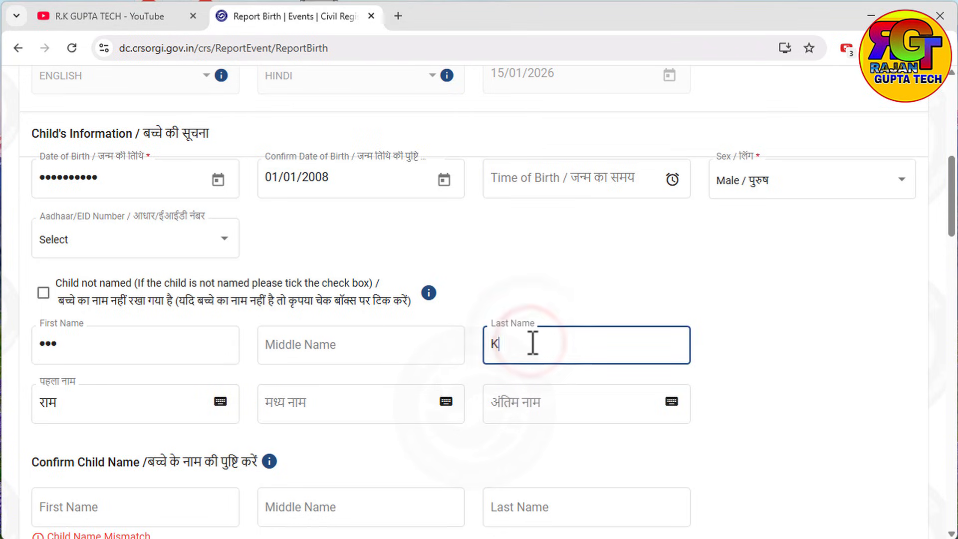
pyautogui.click(432, 428)
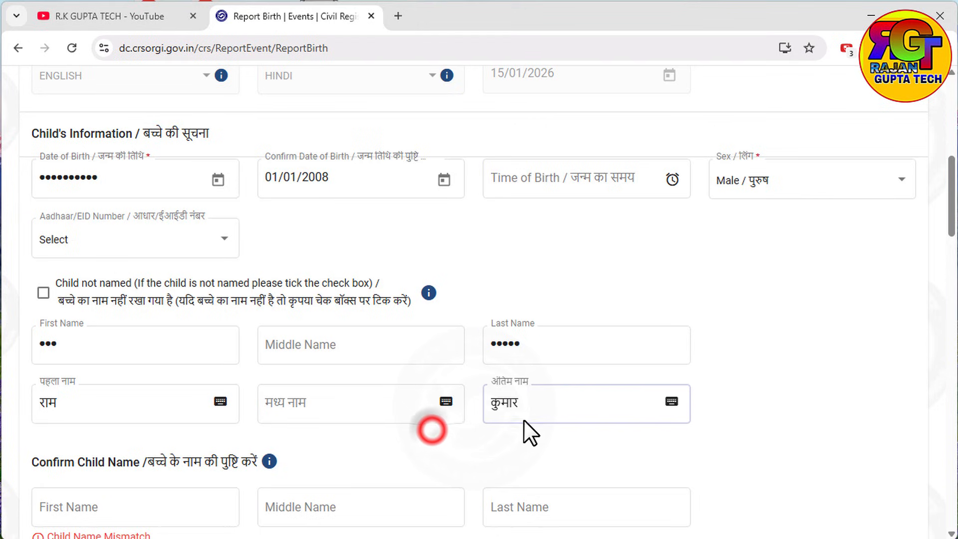
pyautogui.click(498, 420)
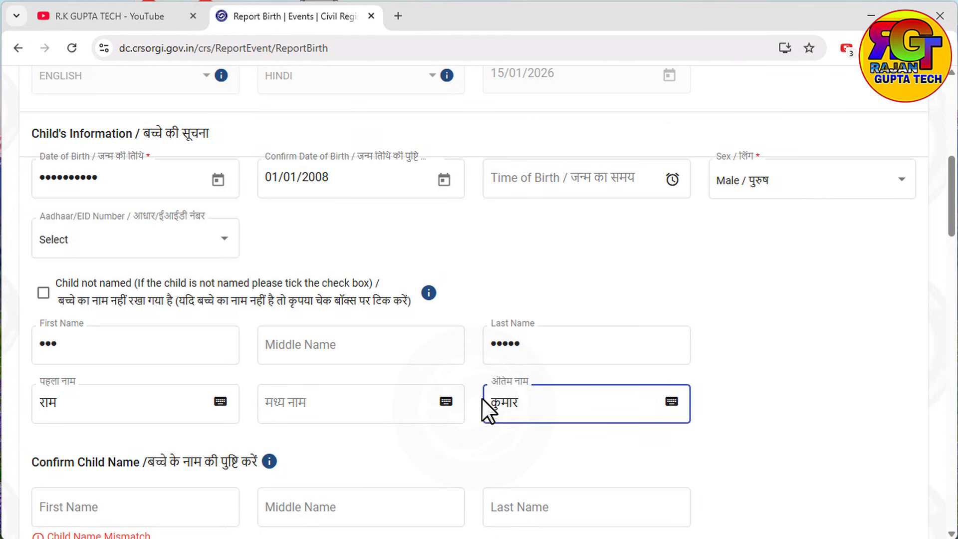
pyautogui.click(671, 403)
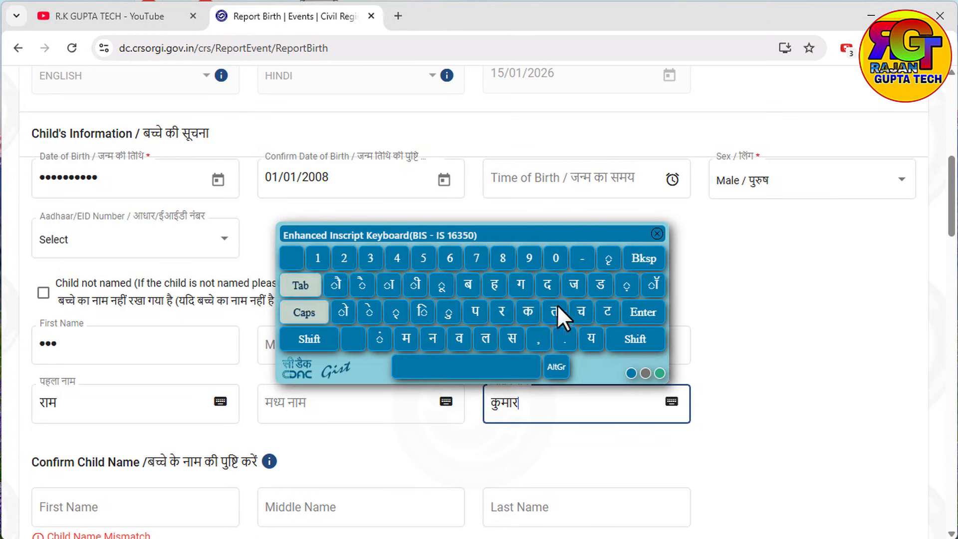
pyautogui.click(657, 234)
# Step: Retype the child's first and last names in the Confirm Child Name fields
pyautogui.scroll(-6, 124, 167)
pyautogui.click(112, 207)
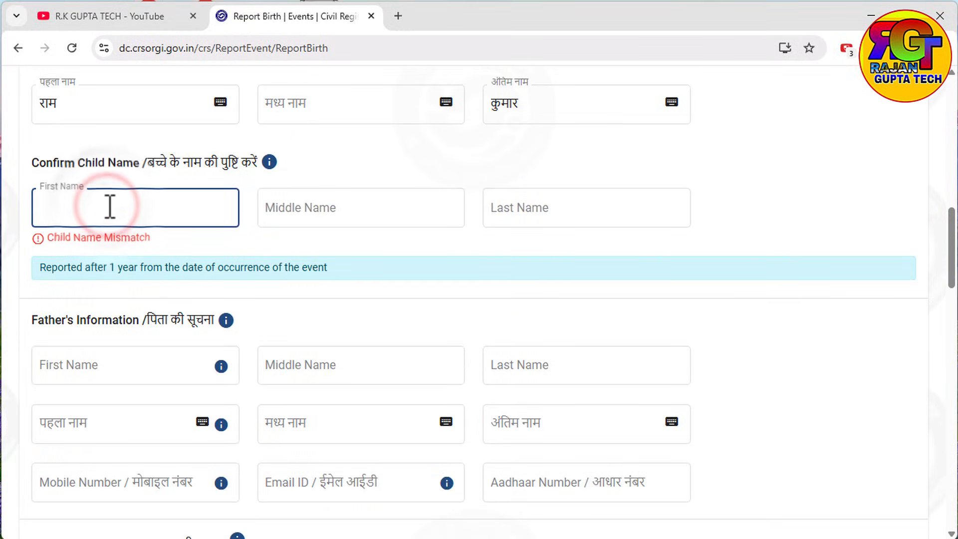
pyautogui.click(524, 208)
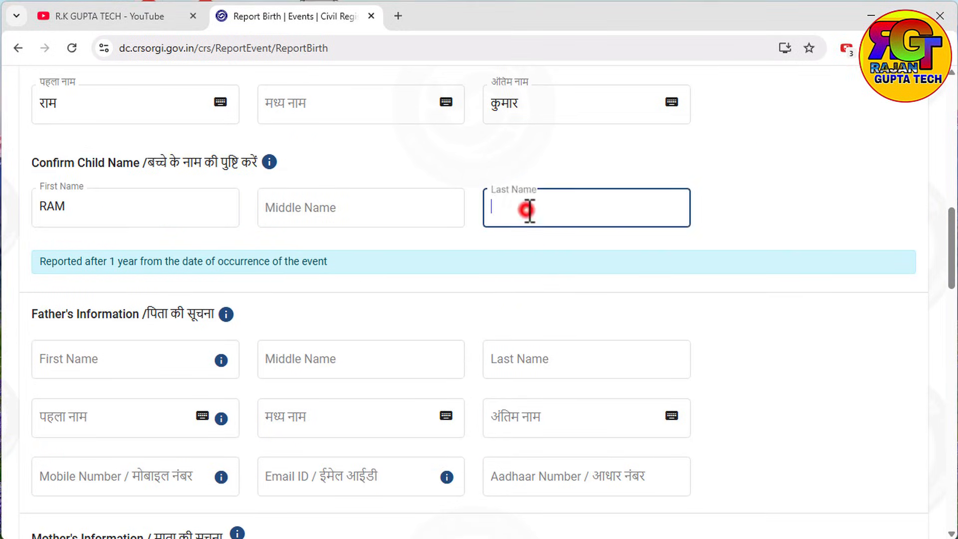
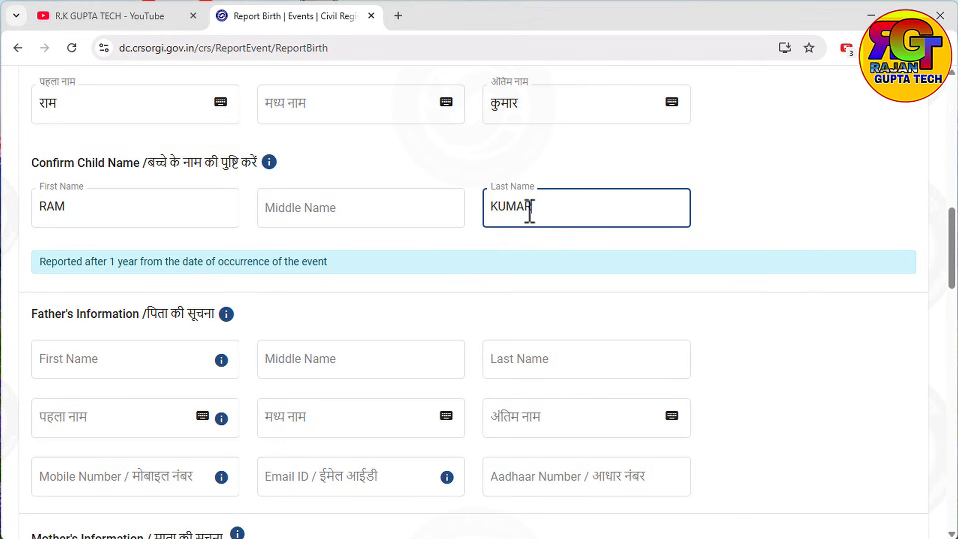
pyautogui.click(494, 274)
# Step: Fill in the father's first and last names, leaving his Aadhaar Number empty
pyautogui.scroll(-3, 259, 269)
pyautogui.click(157, 204)
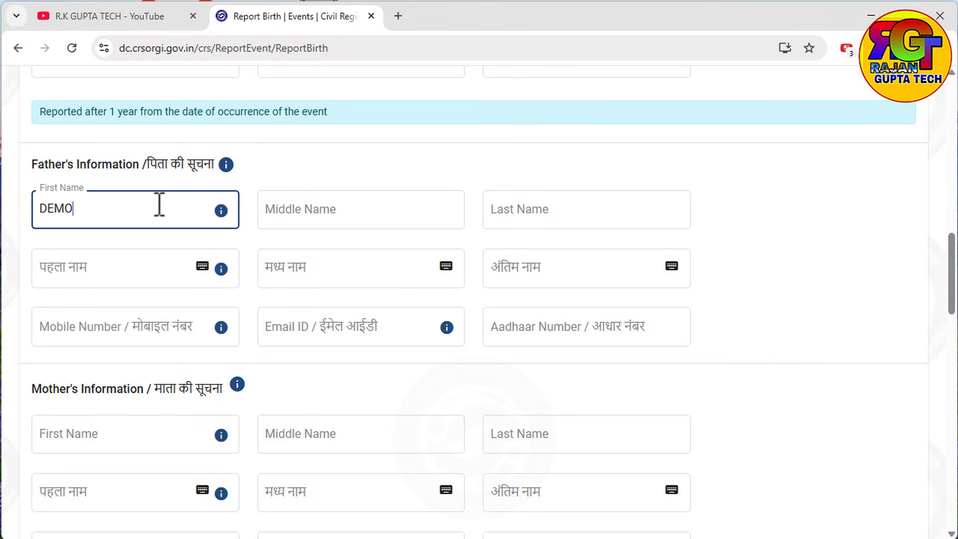
pyautogui.click(545, 207)
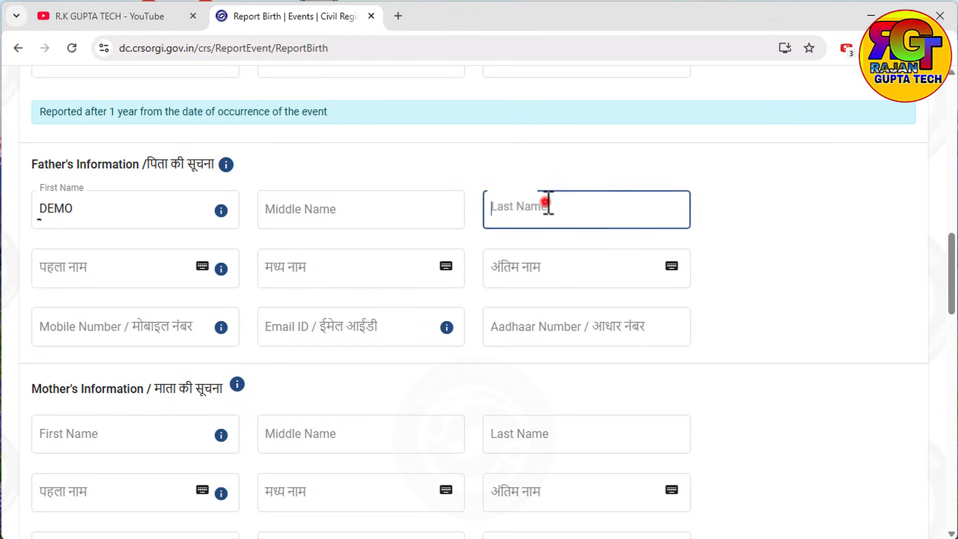
pyautogui.write('DEMO')
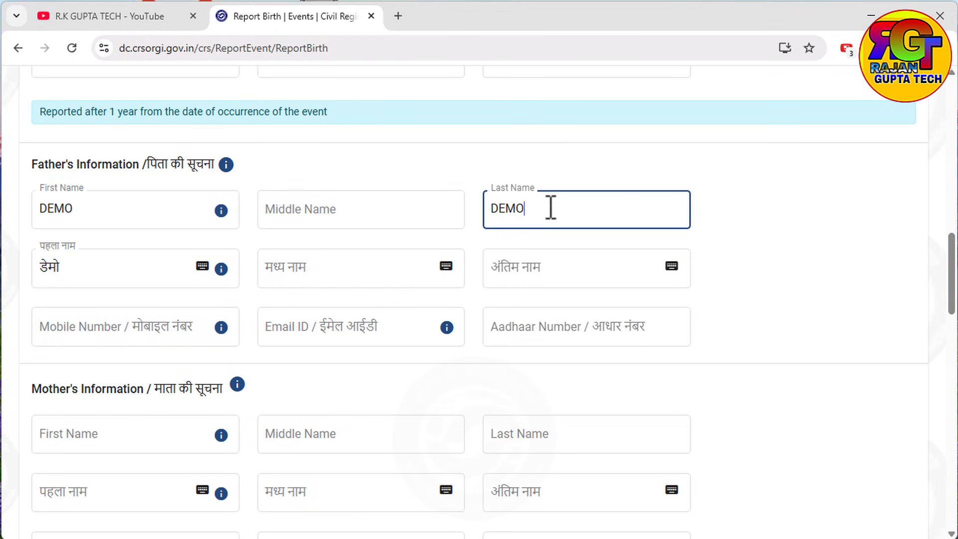
pyautogui.click(578, 352)
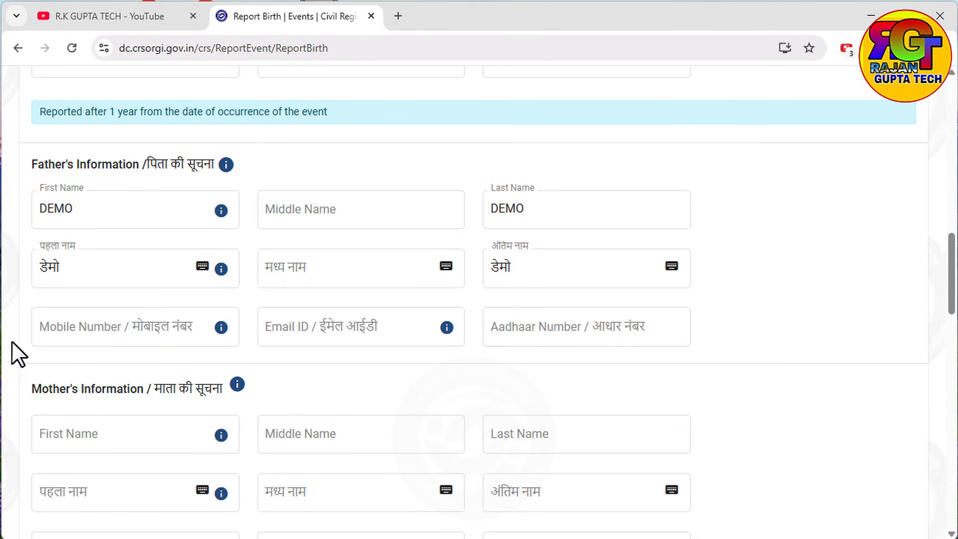
pyautogui.click(102, 327)
pyautogui.click(527, 327)
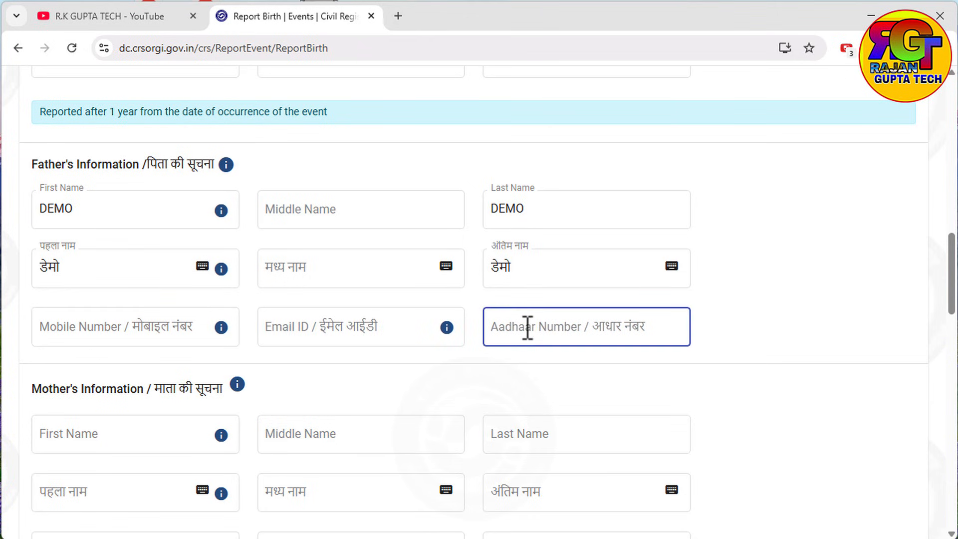
pyautogui.click(561, 331)
pyautogui.click(465, 389)
# Step: Enter the mother's first name, which auto-fills in Hindi, and move to her last name
pyautogui.scroll(-6, 382, 394)
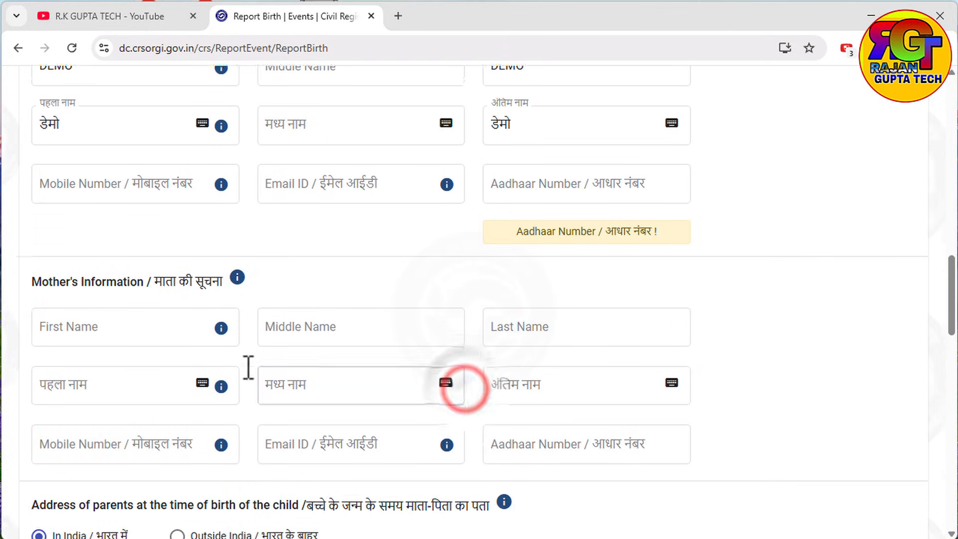
pyautogui.click(106, 166)
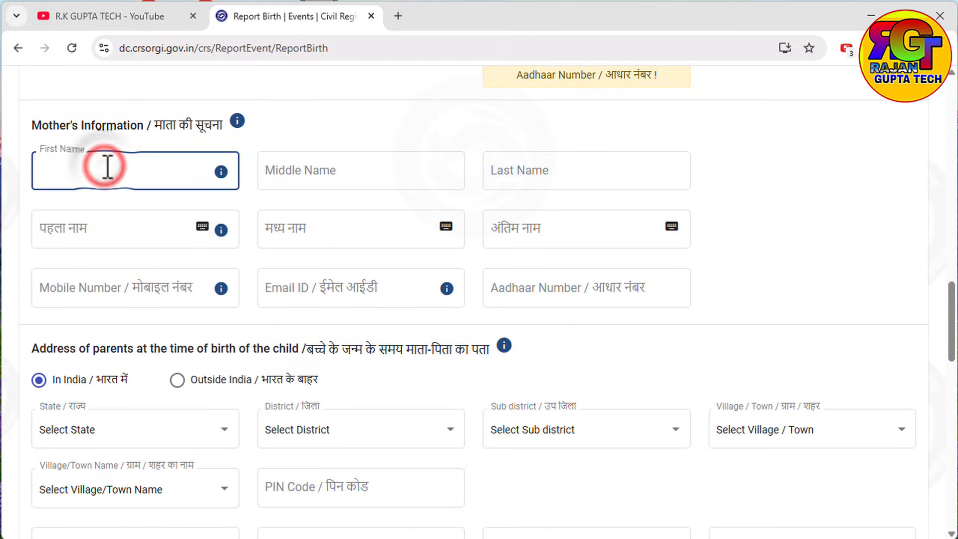
pyautogui.write('DEMO')
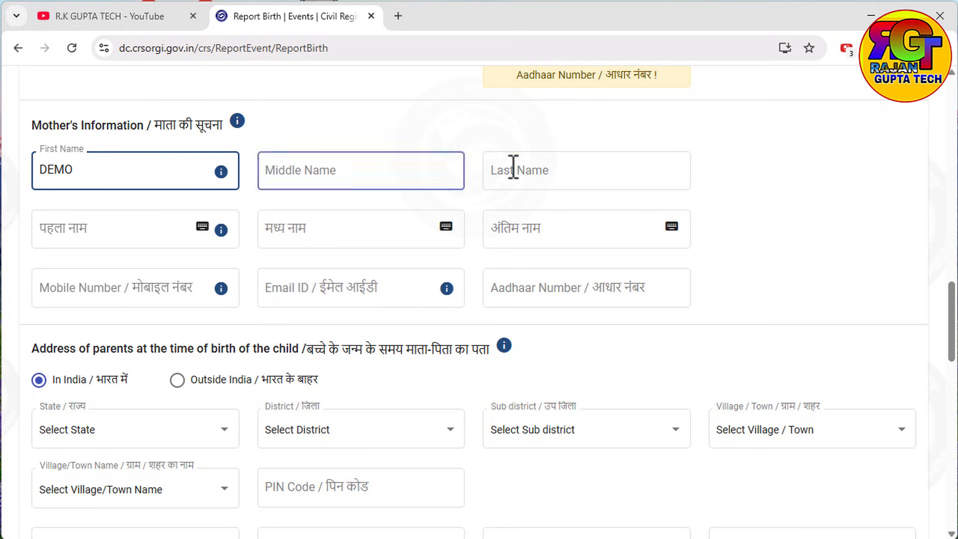
pyautogui.click(568, 166)
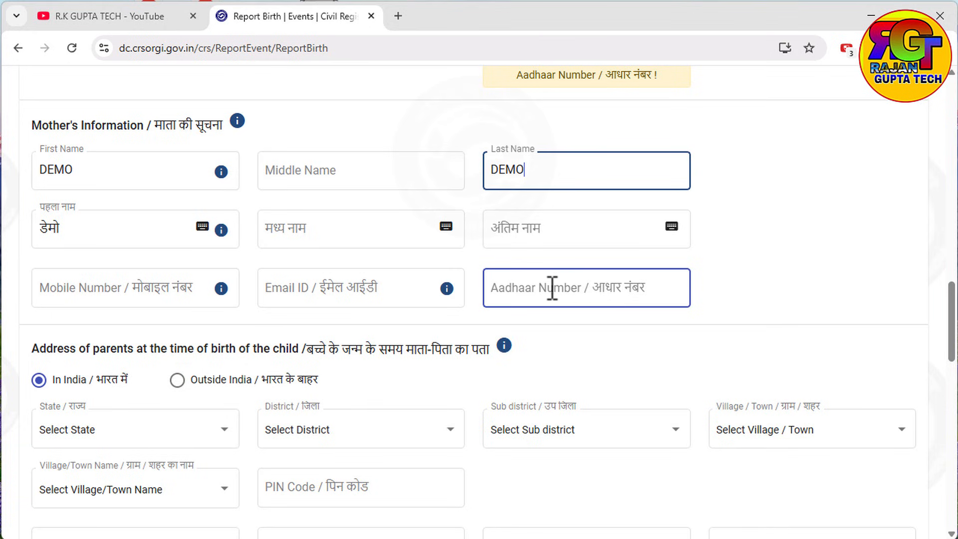
pyautogui.scroll(-5, 626, 310)
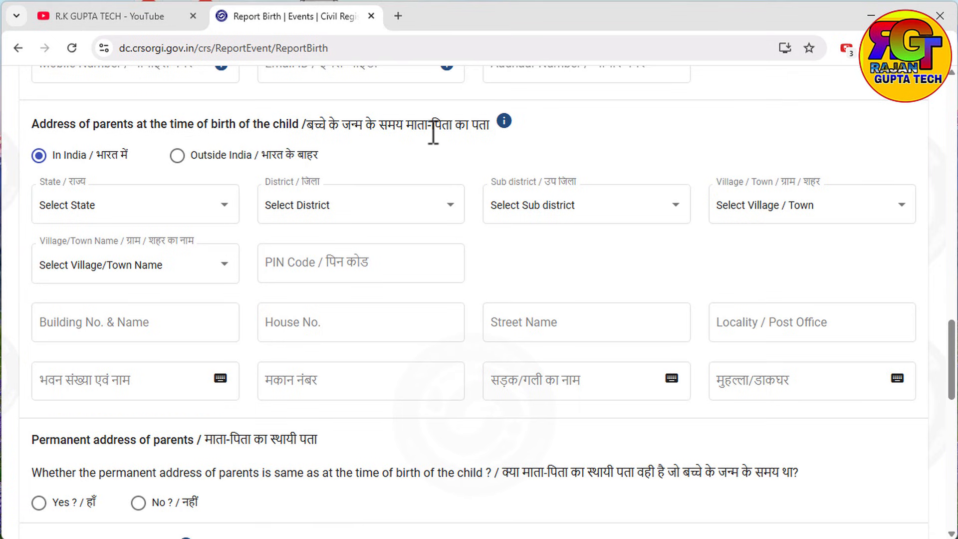
# Step: Set the address state to Uttar Pradesh, district Amroha and sub district Amroha
pyautogui.click(108, 198)
pyautogui.scroll(-15, 140, 252)
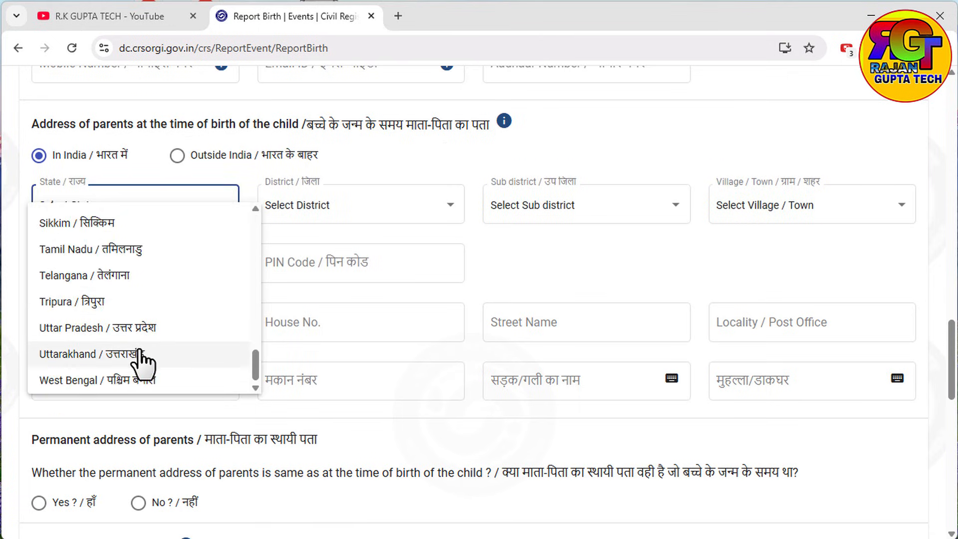
pyautogui.scroll(6, 157, 354)
pyautogui.scroll(4, 156, 354)
pyautogui.click(115, 325)
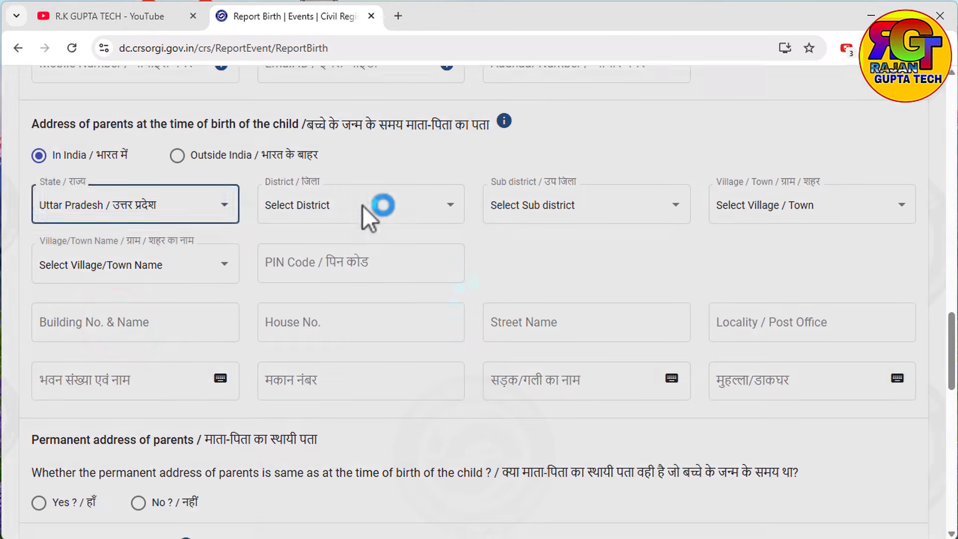
pyautogui.click(364, 204)
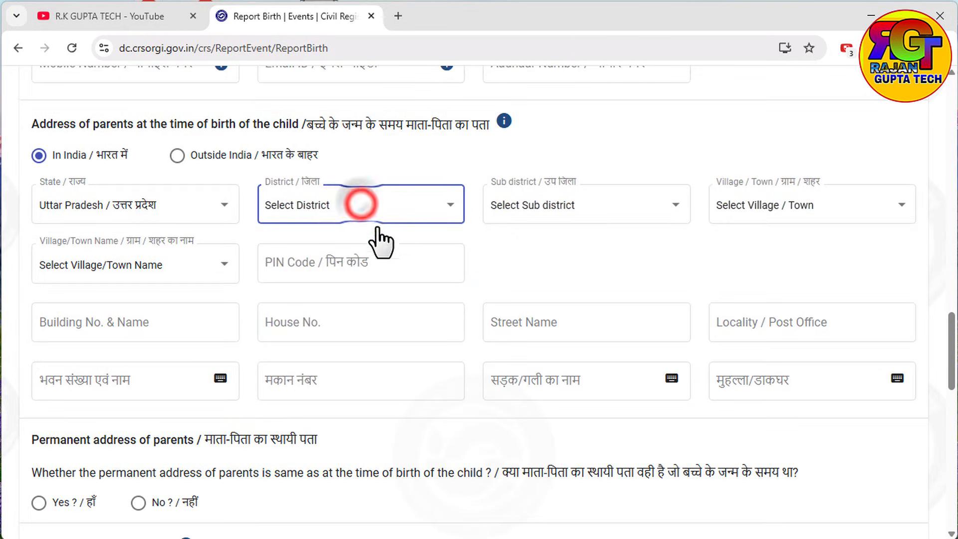
pyautogui.scroll(-5, 339, 300)
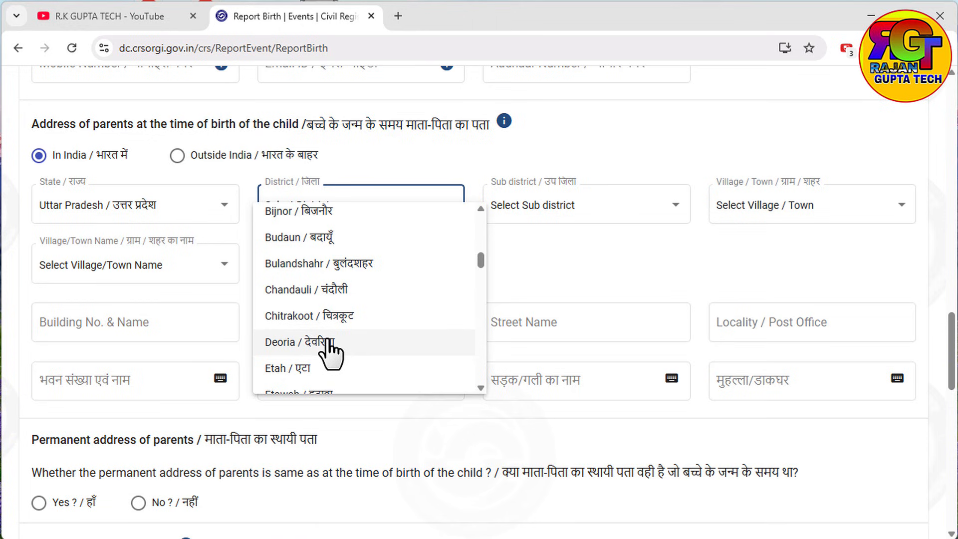
pyautogui.scroll(5, 327, 349)
pyautogui.click(310, 274)
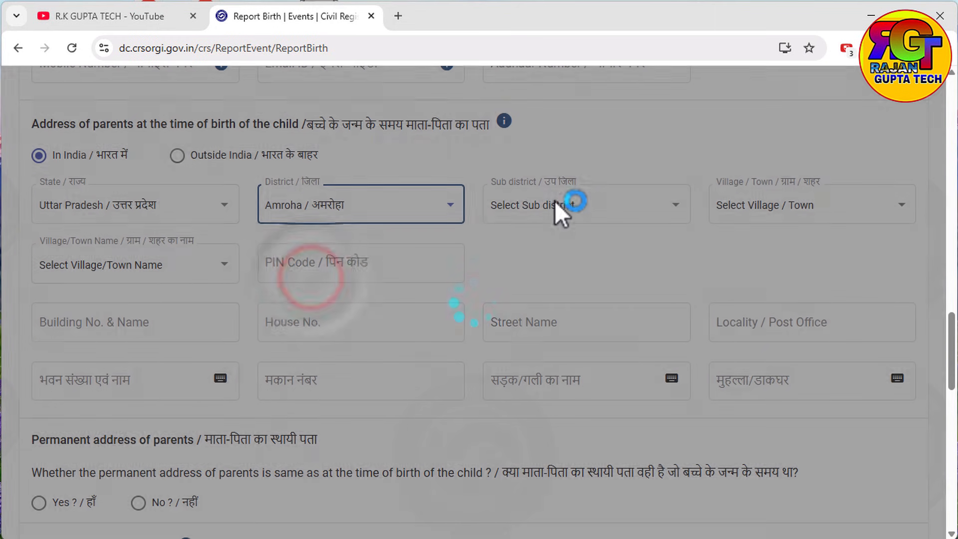
pyautogui.click(554, 202)
pyautogui.click(546, 244)
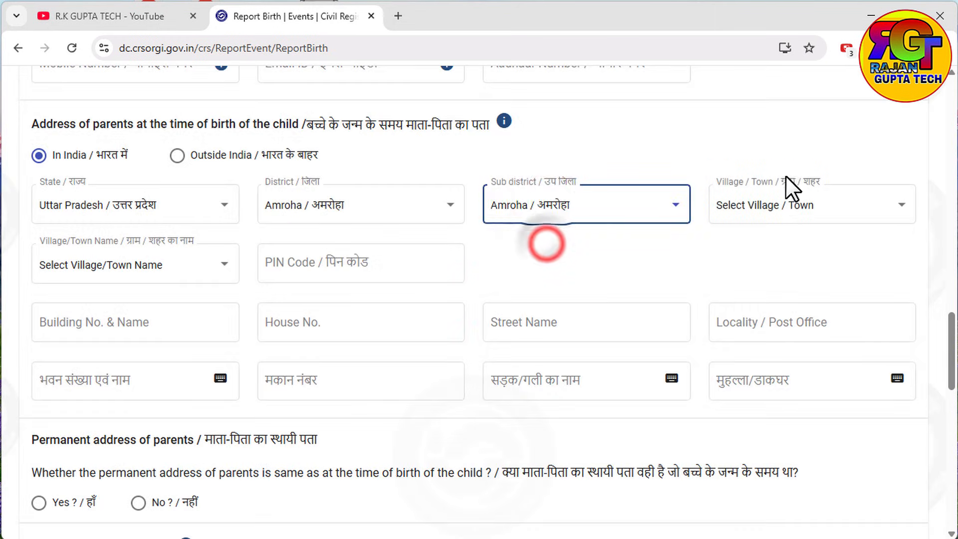
# Step: Mark the address as a village named Adalpur Taj with PIN code 646646
pyautogui.click(786, 198)
pyautogui.click(750, 264)
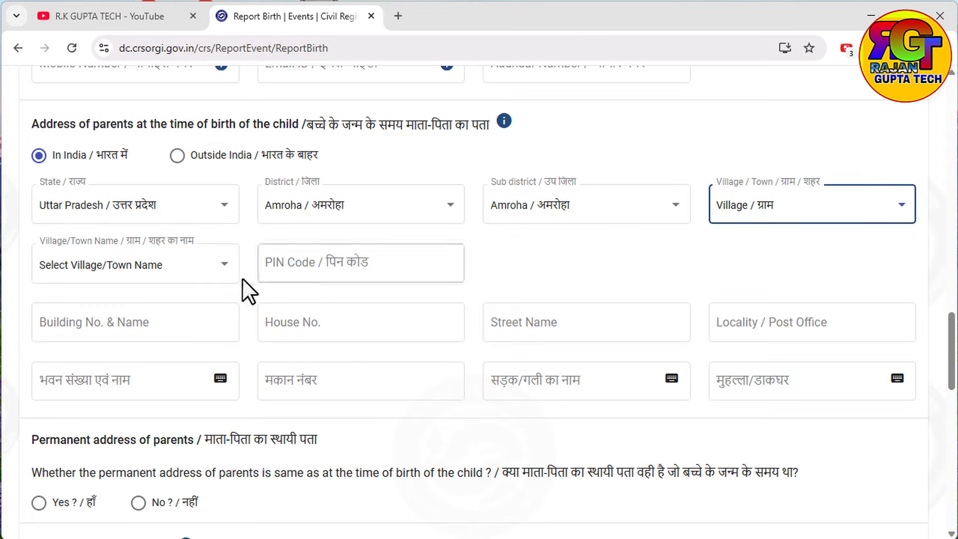
pyautogui.click(119, 267)
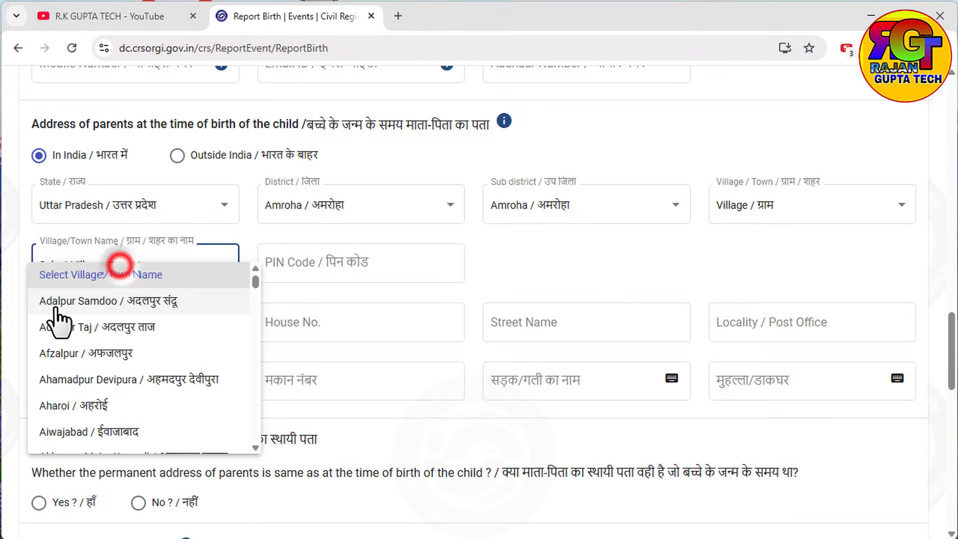
pyautogui.click(107, 325)
pyautogui.click(331, 266)
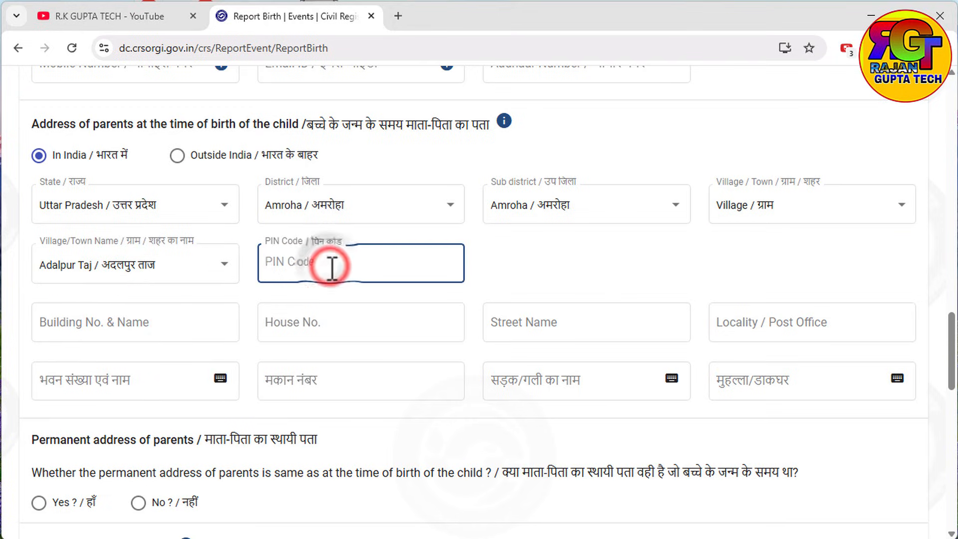
pyautogui.write('646646')
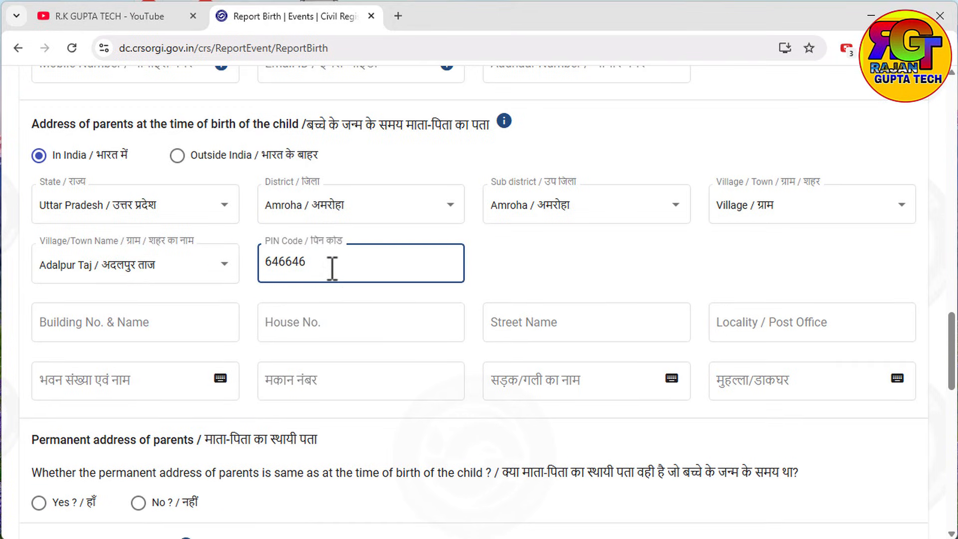
# Step: Enter house number 67 and mark the permanent address as the same as at birth
pyautogui.click(336, 325)
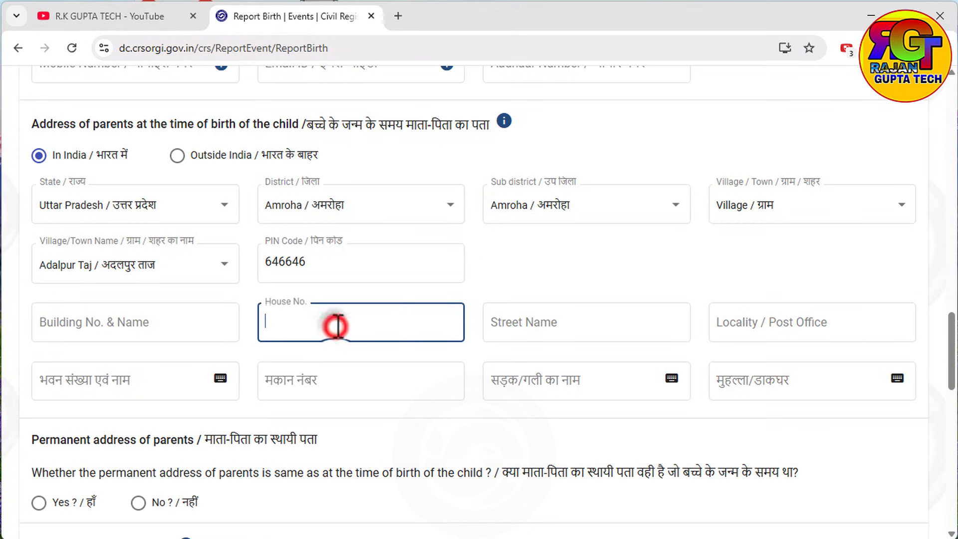
pyautogui.write('67')
pyautogui.scroll(-3, 418, 381)
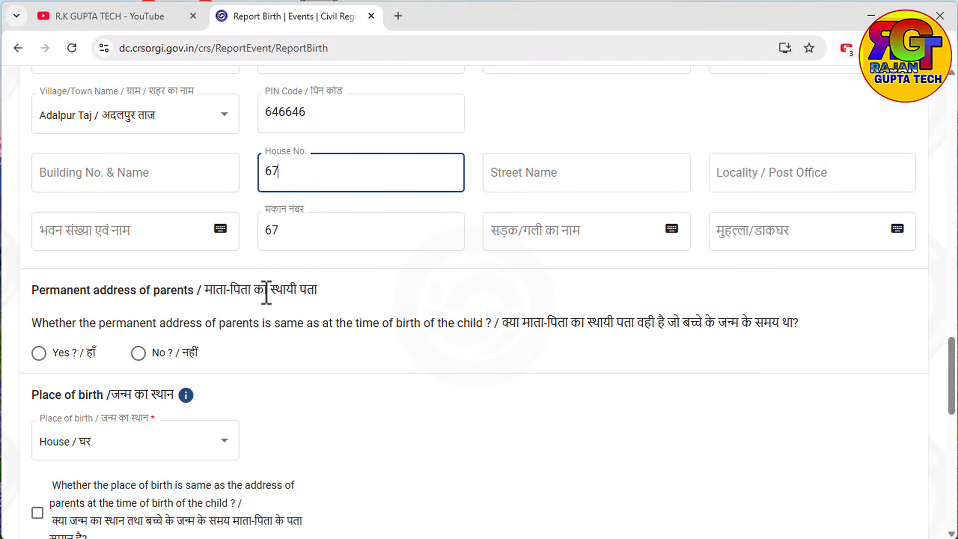
pyautogui.scroll(3, 267, 292)
pyautogui.scroll(-3, 205, 250)
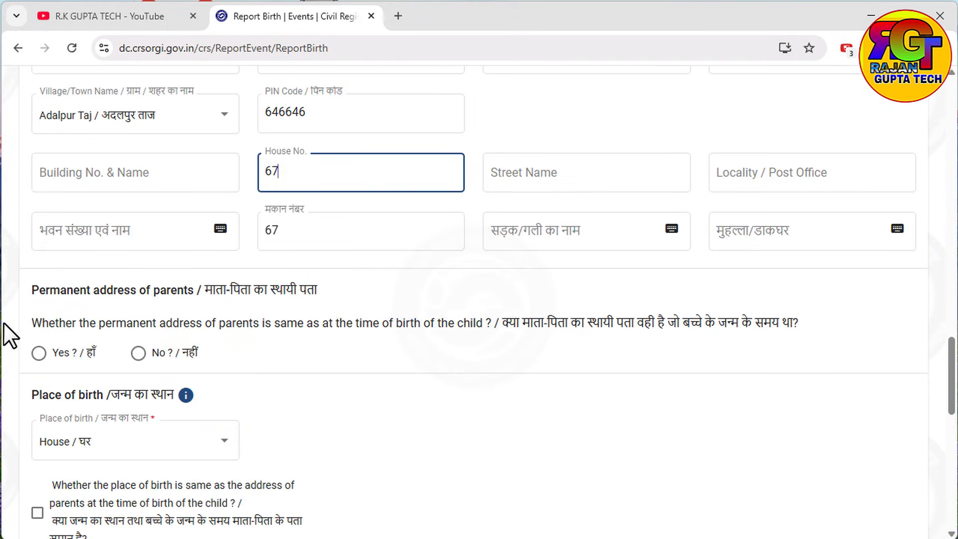
pyautogui.click(34, 355)
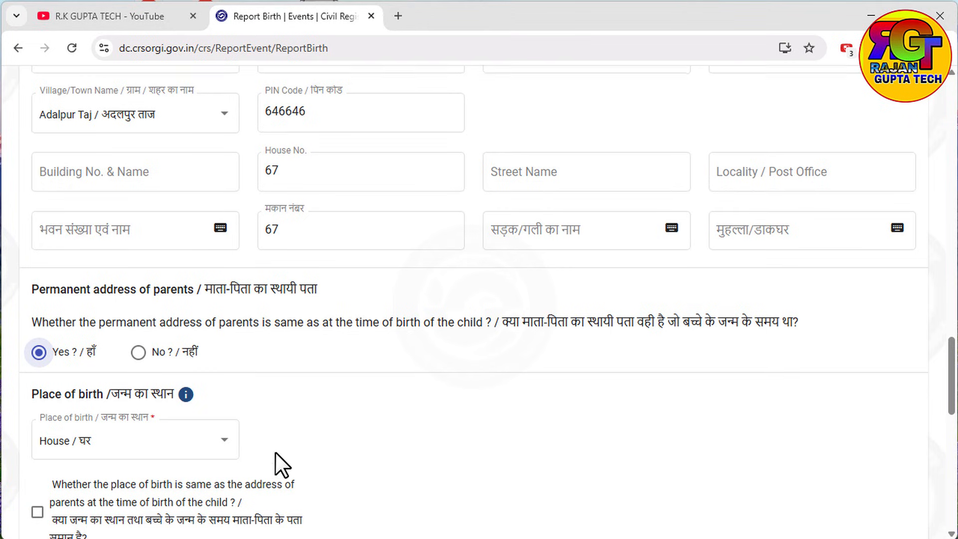
# Step: Set the place of birth to Others
pyautogui.scroll(-3, 275, 451)
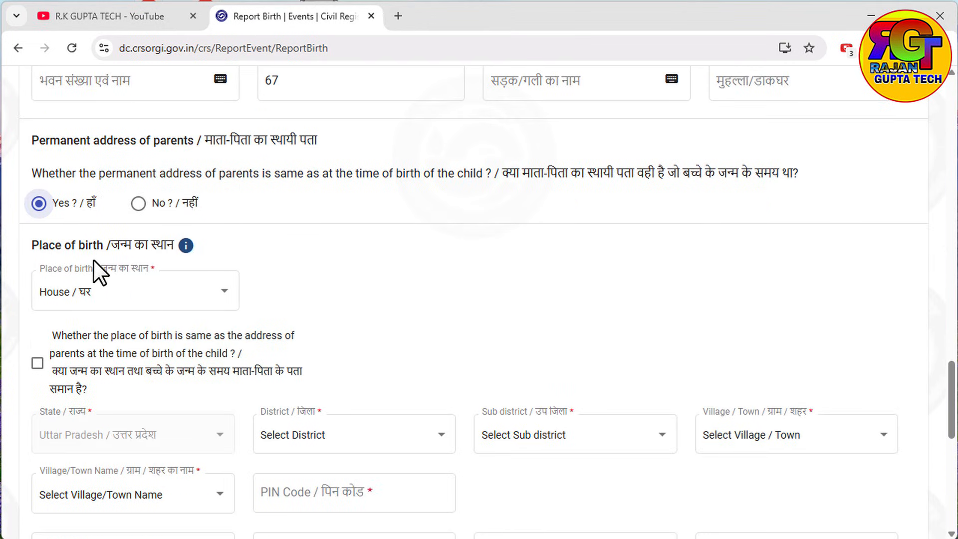
pyautogui.click(151, 297)
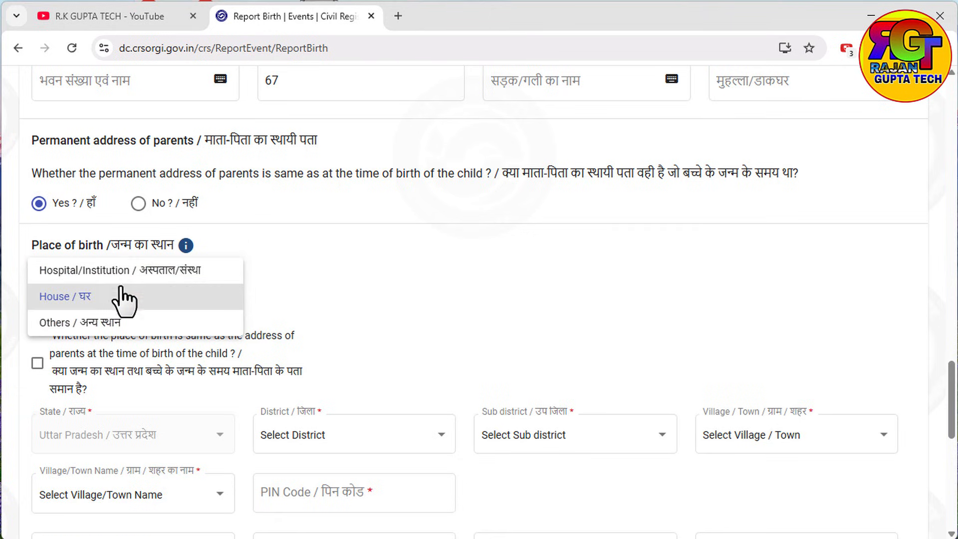
pyautogui.click(118, 322)
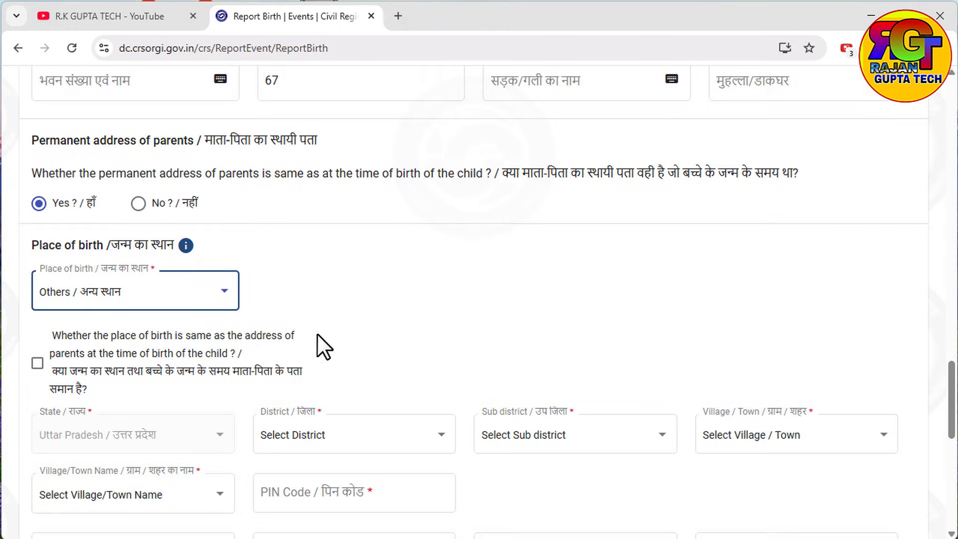
pyautogui.scroll(-3, 329, 349)
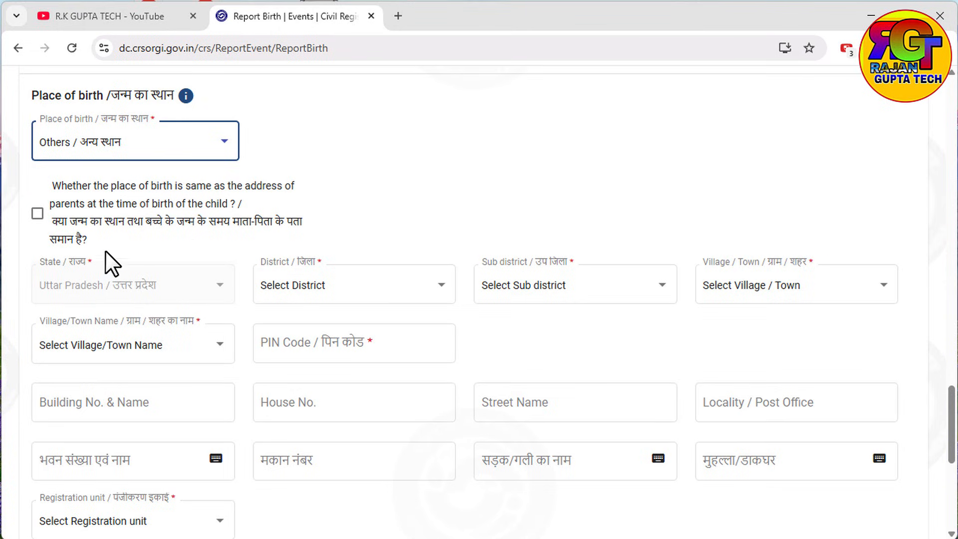
# Step: Use the parents' address as birth place, set place of birth to House, registration unit GRAMA PANCHAYAT ADALPUR TAJ
pyautogui.click(37, 213)
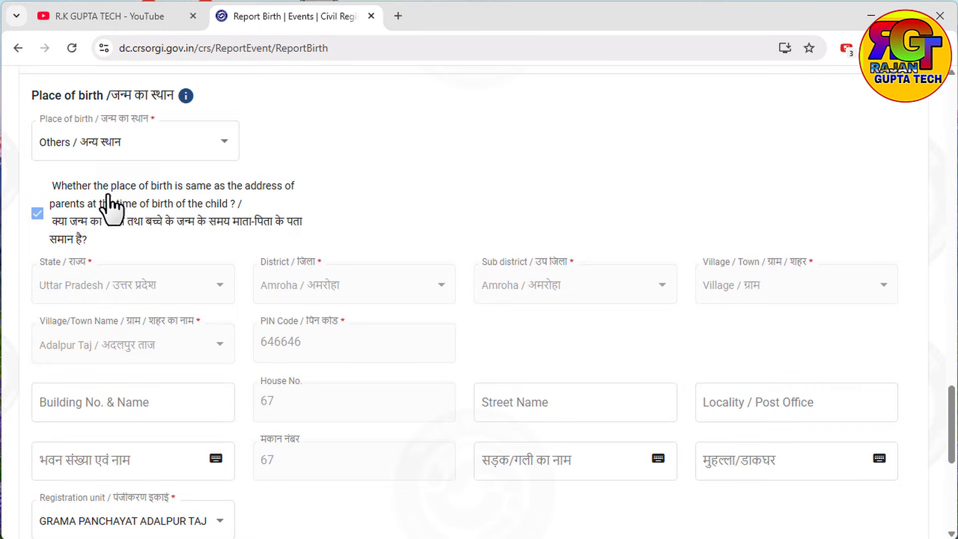
pyautogui.click(145, 143)
pyautogui.click(114, 116)
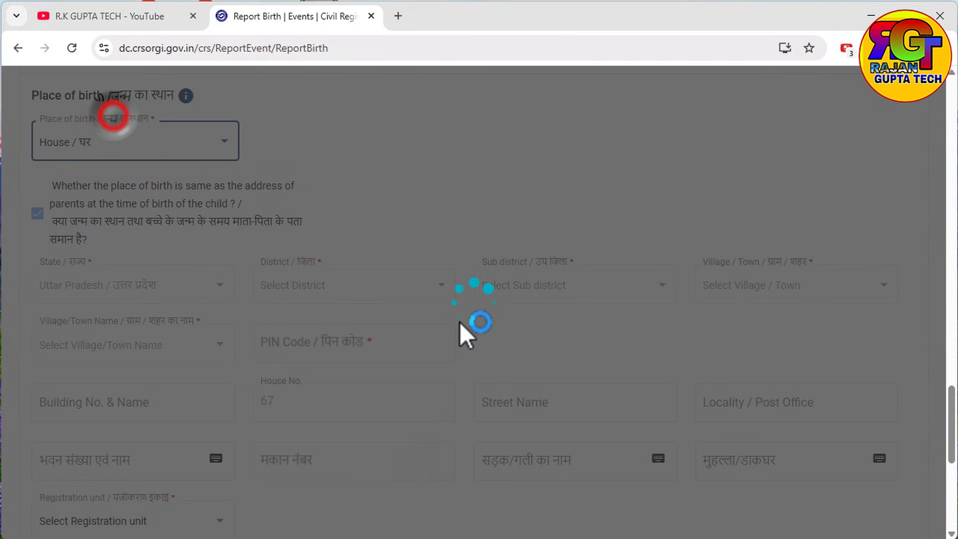
pyautogui.scroll(-4, 414, 384)
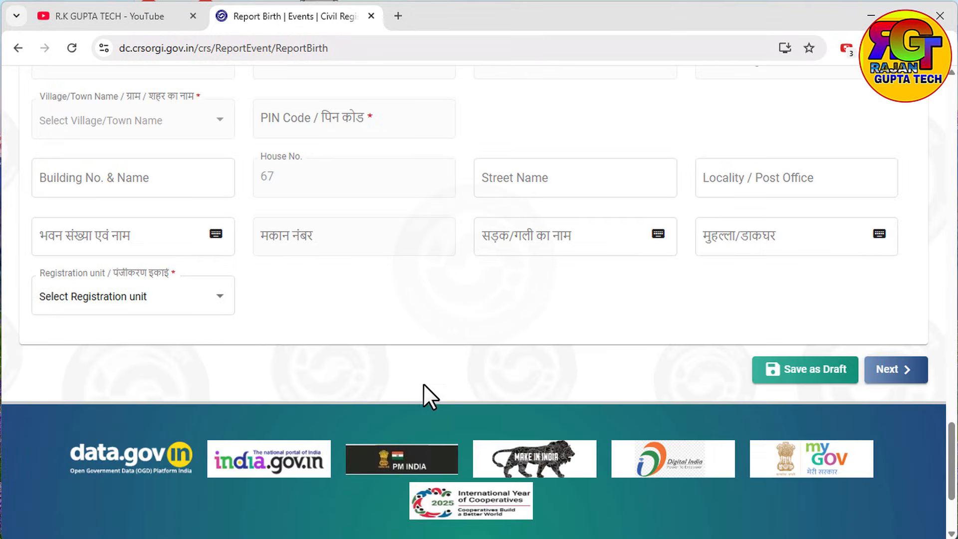
pyautogui.click(134, 299)
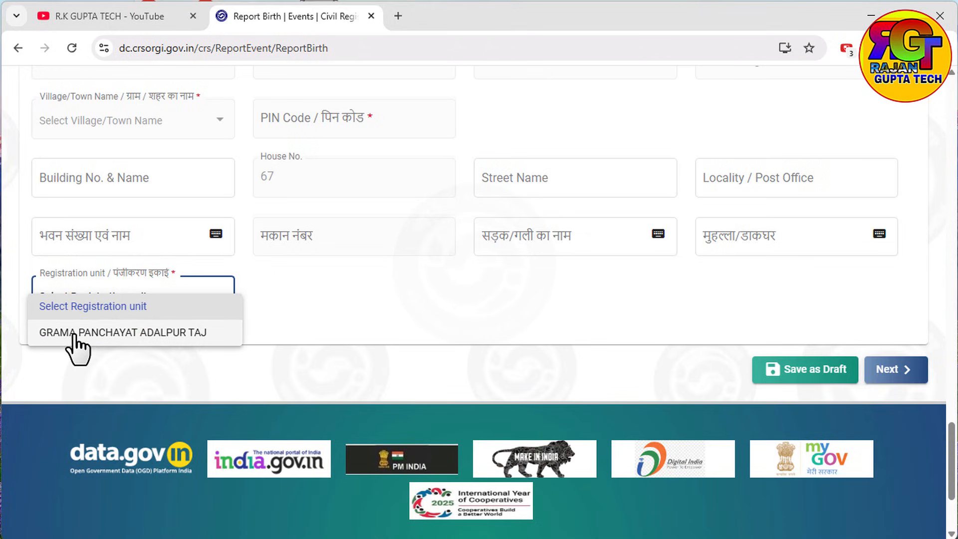
pyautogui.click(100, 333)
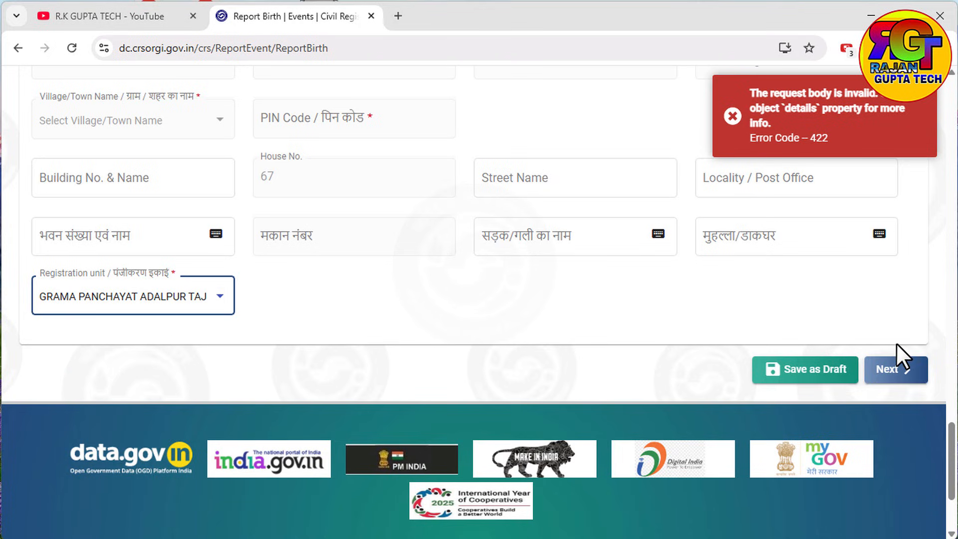
# Step: Dismiss the 422 error and use the parents' address as the mother's residence
pyautogui.click(732, 117)
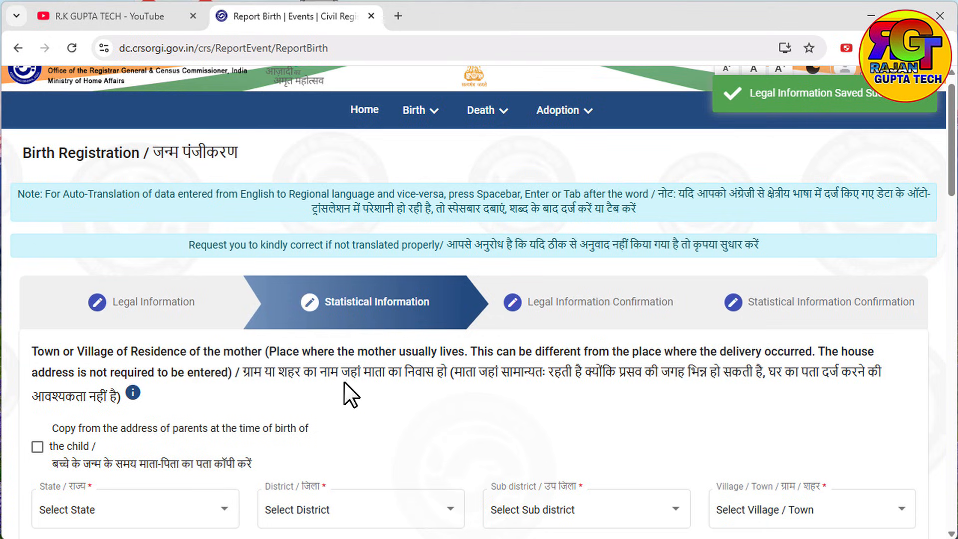
pyautogui.scroll(-1, 168, 337)
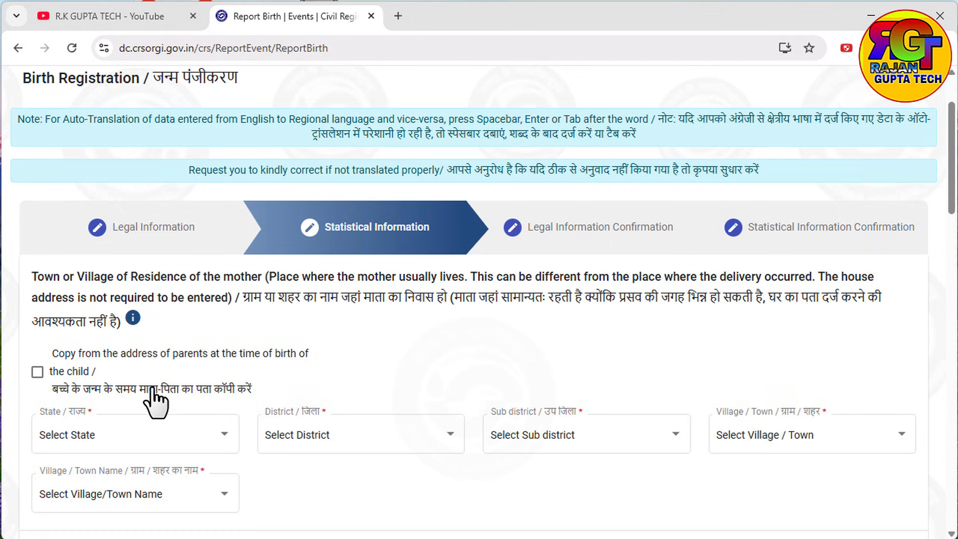
pyautogui.click(37, 372)
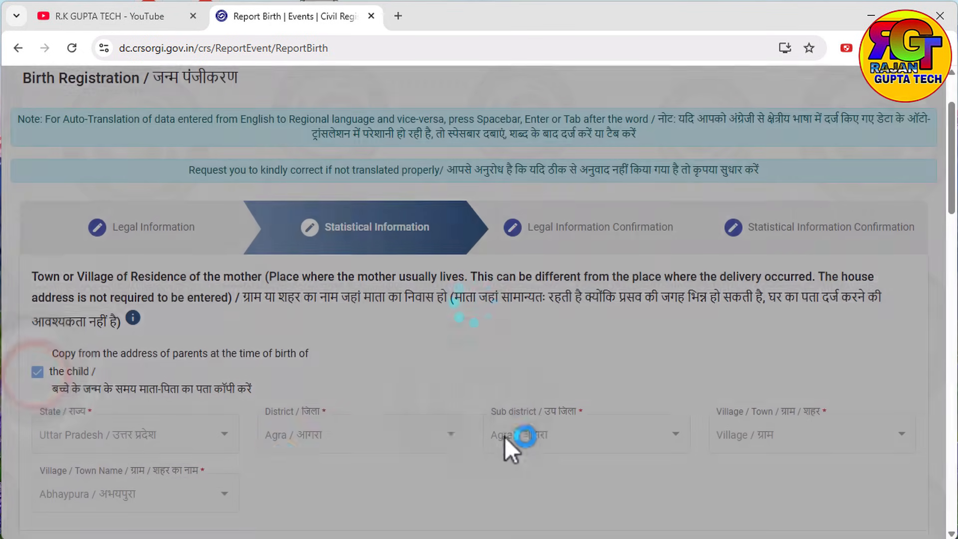
pyautogui.scroll(-5, 289, 449)
pyautogui.scroll(-2, 289, 279)
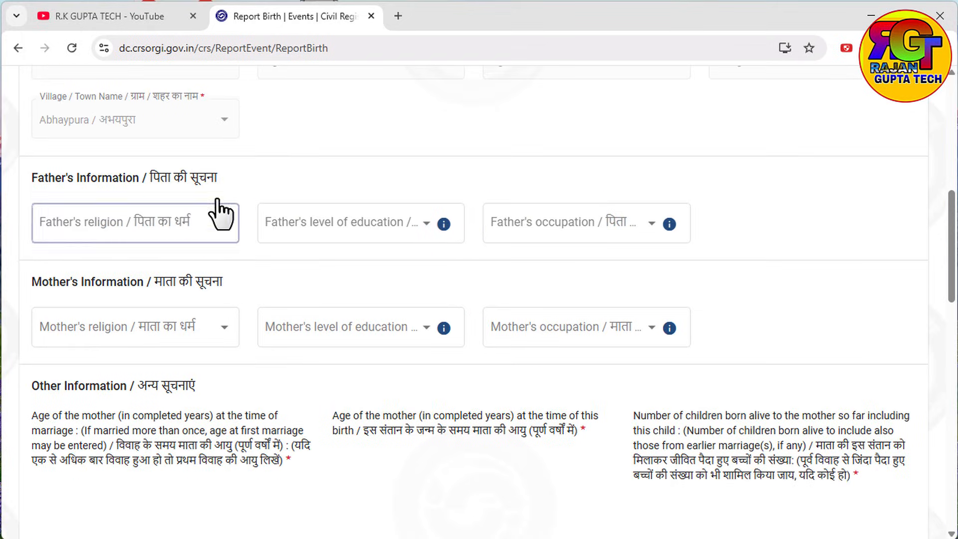
# Step: Set the father's religion Hindu, education Literate without formal education, occupation Employer
pyautogui.click(165, 243)
pyautogui.click(157, 240)
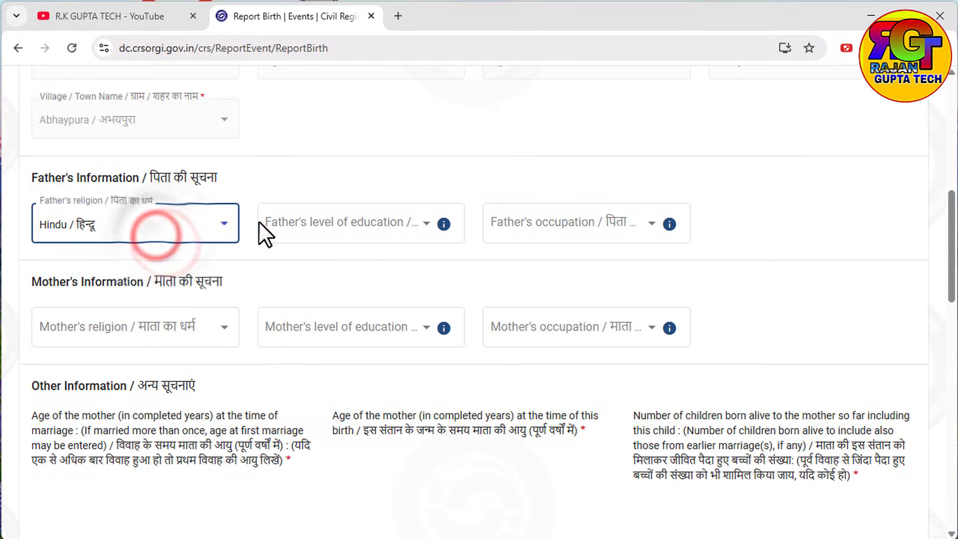
pyautogui.click(371, 223)
pyautogui.scroll(-10, 369, 279)
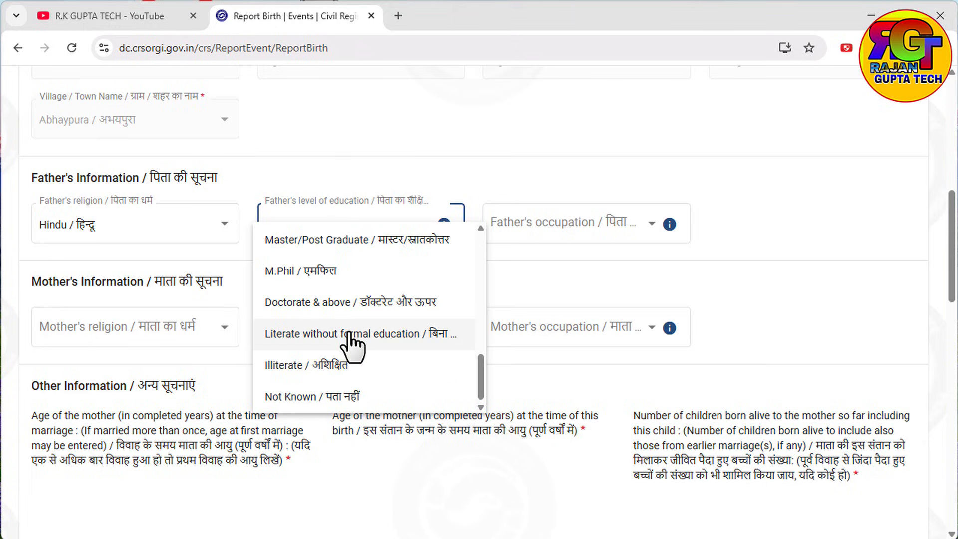
pyautogui.click(387, 394)
pyautogui.click(553, 230)
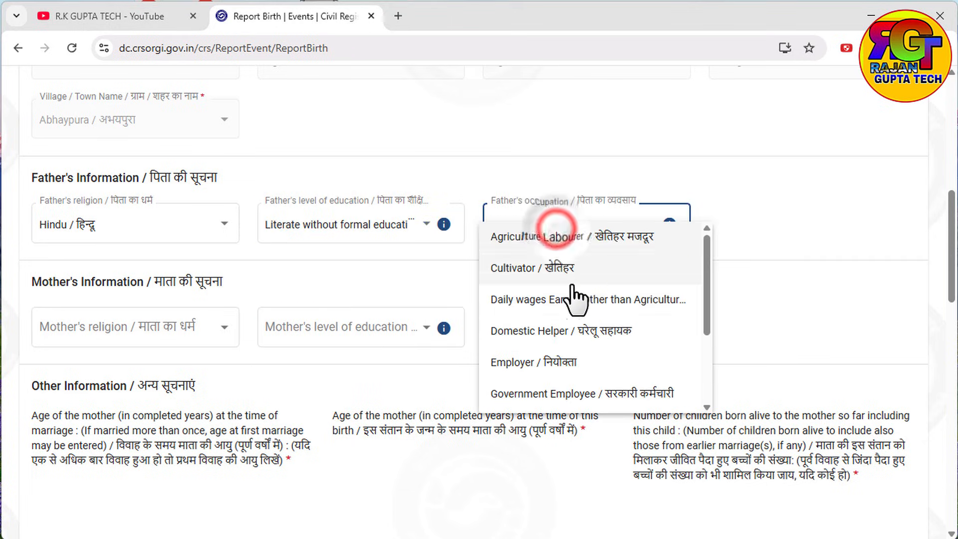
pyautogui.click(506, 363)
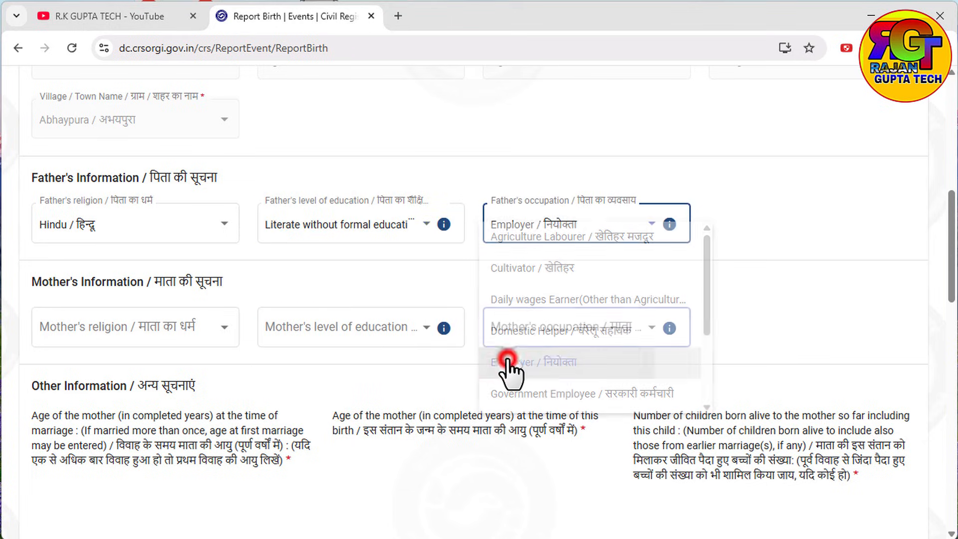
# Step: Set the mother's religion Hindu, education Diploma/Certificate, occupation Employer
pyautogui.click(187, 325)
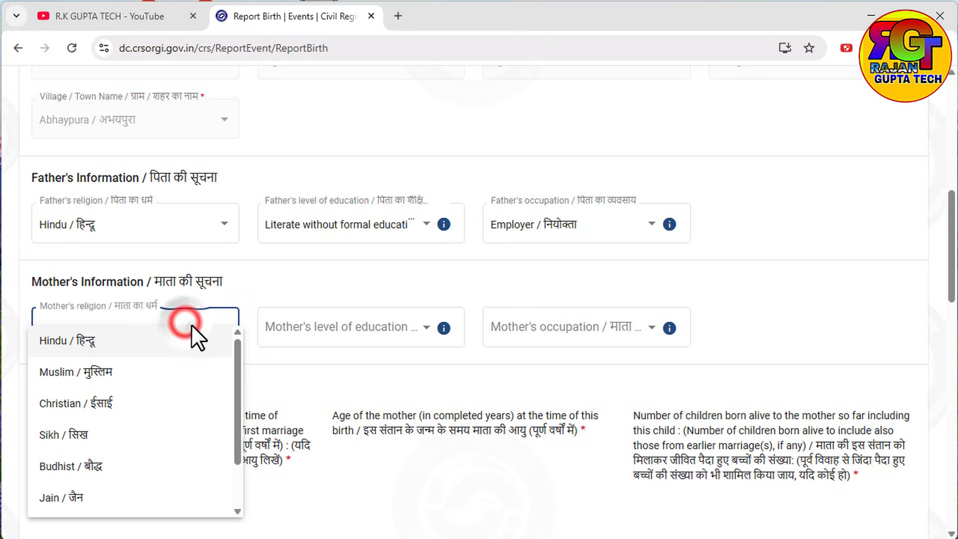
pyautogui.click(71, 350)
pyautogui.click(353, 331)
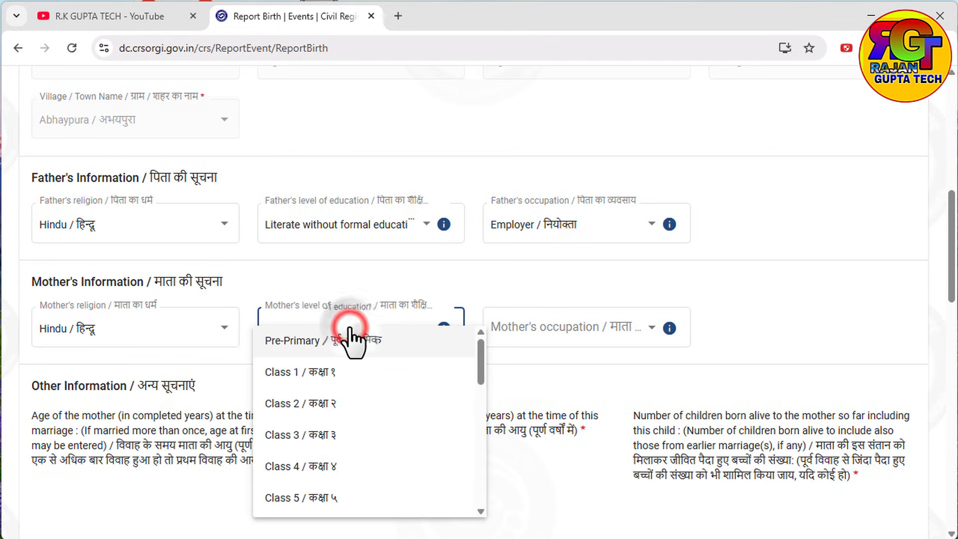
pyautogui.scroll(-5, 353, 406)
pyautogui.scroll(5, 299, 419)
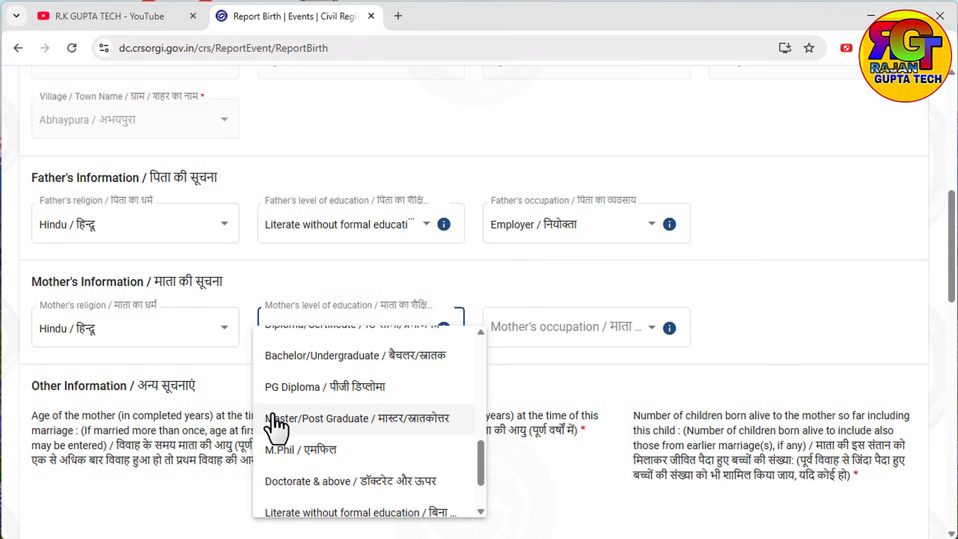
pyautogui.scroll(-1, 322, 464)
pyautogui.scroll(-1, 321, 455)
pyautogui.click(320, 410)
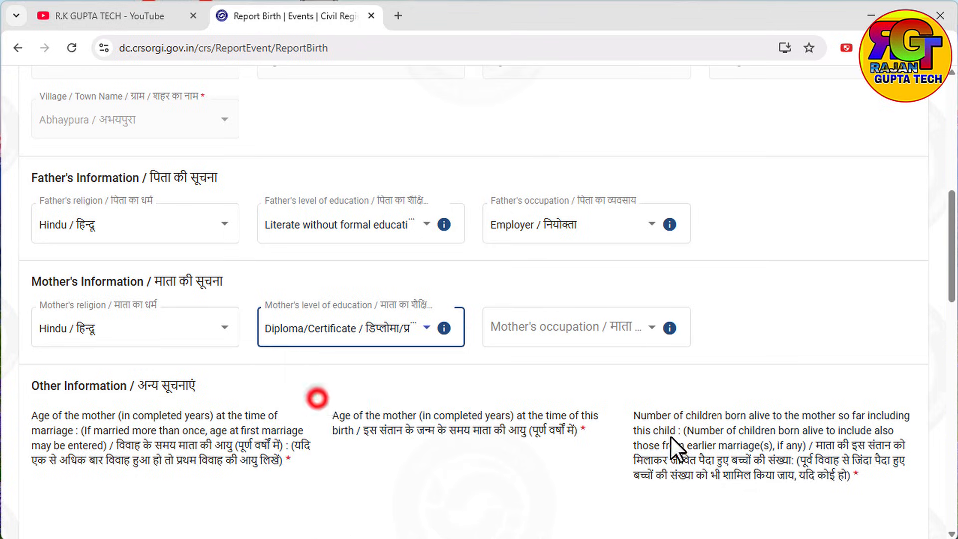
pyautogui.click(610, 334)
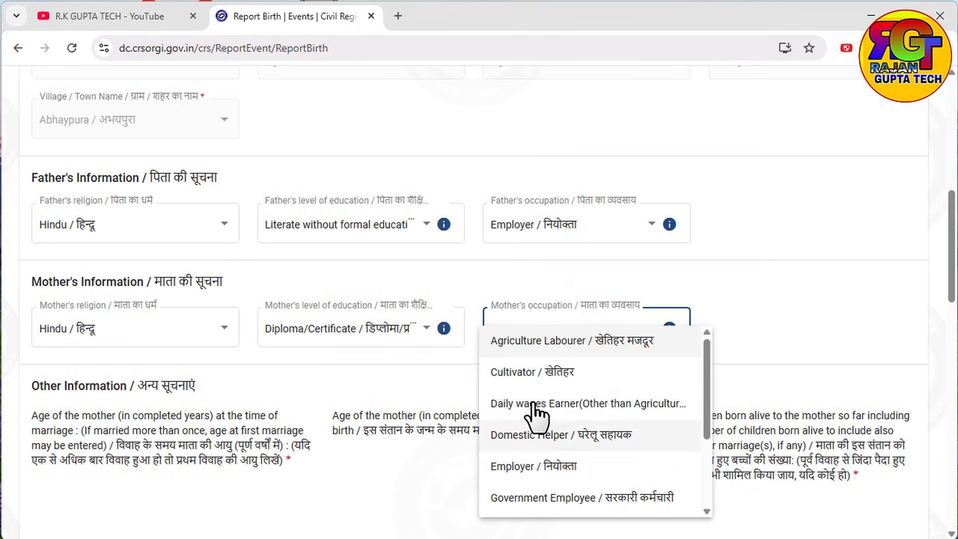
pyautogui.click(514, 469)
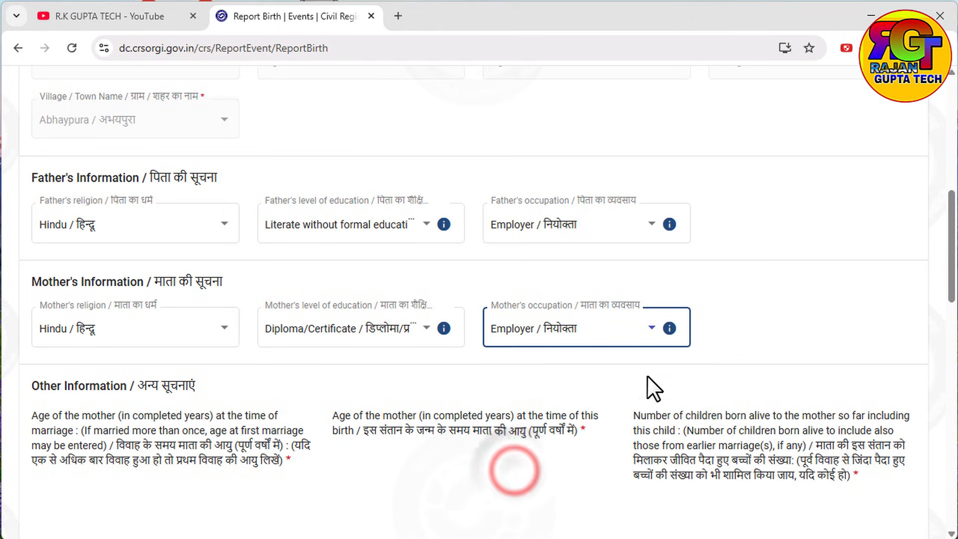
pyautogui.scroll(-6, 647, 379)
# Step: Enter the mother's age at marriage 22, age at this birth 25, and 1 child born alive
pyautogui.scroll(1, 149, 89)
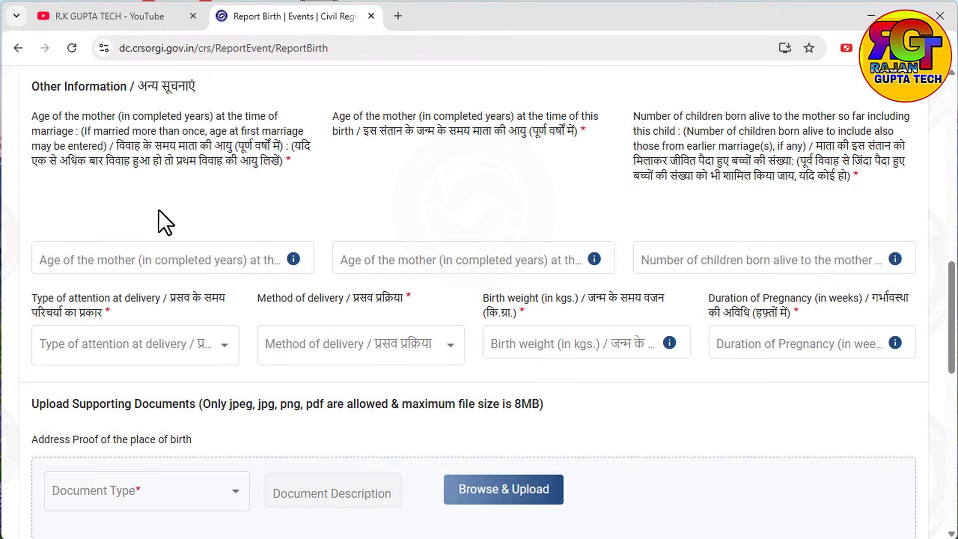
pyautogui.click(45, 257)
pyautogui.write('22')
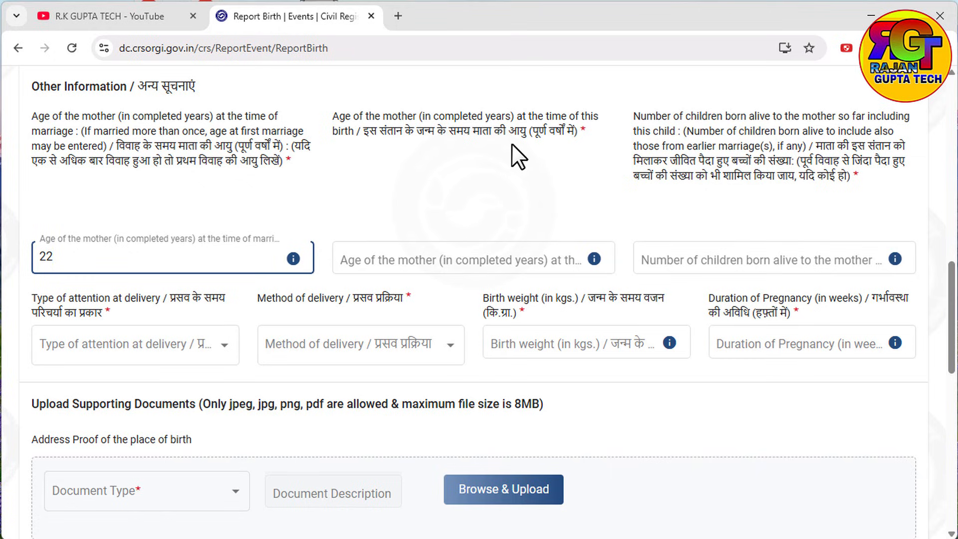
pyautogui.click(452, 252)
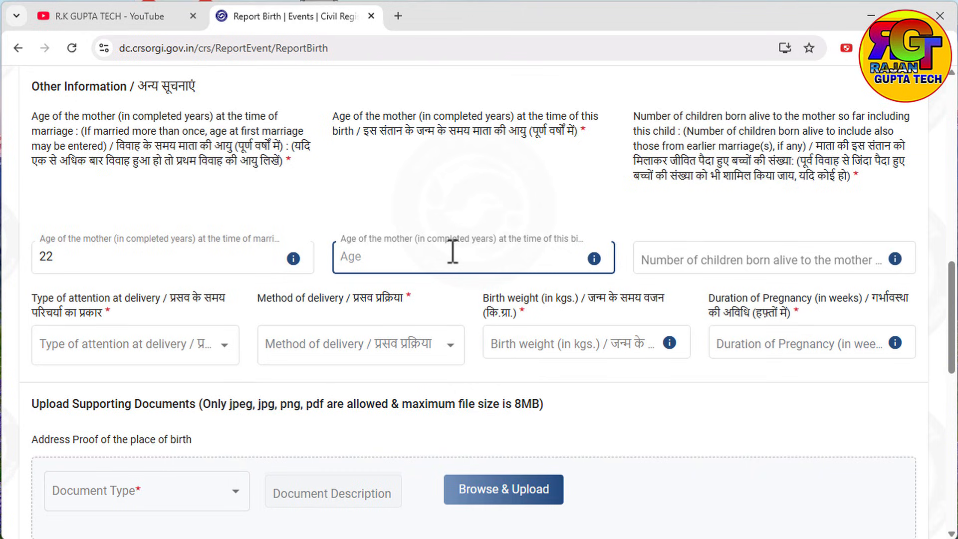
pyautogui.write('25')
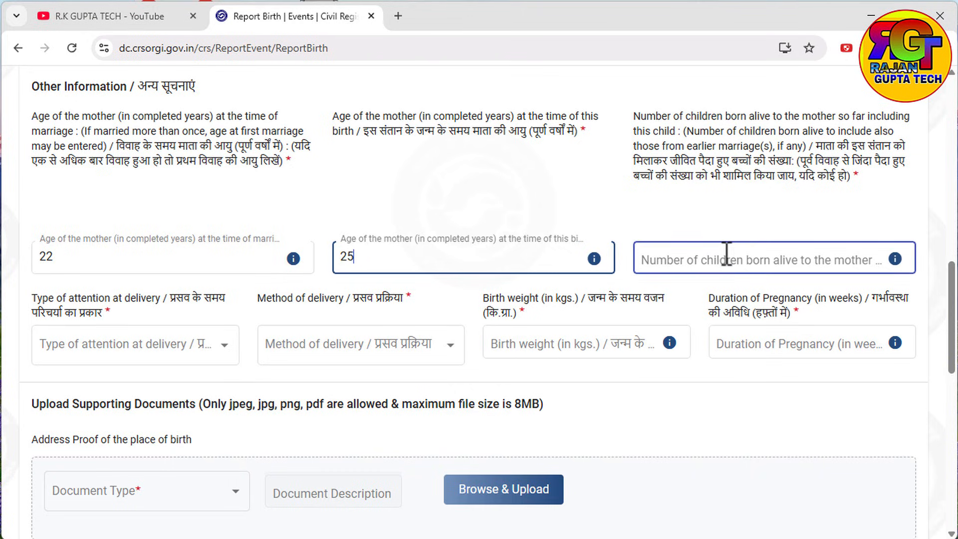
pyautogui.click(726, 254)
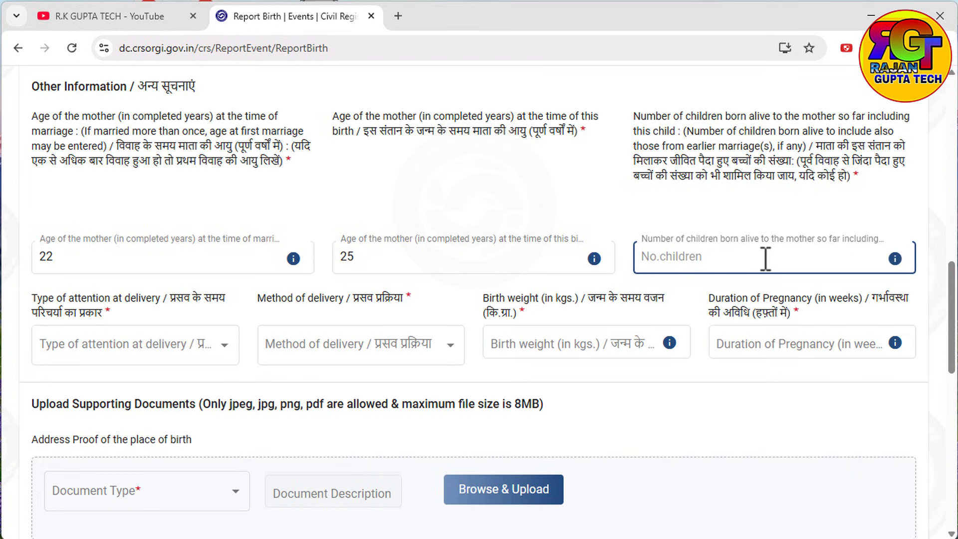
pyautogui.write('1')
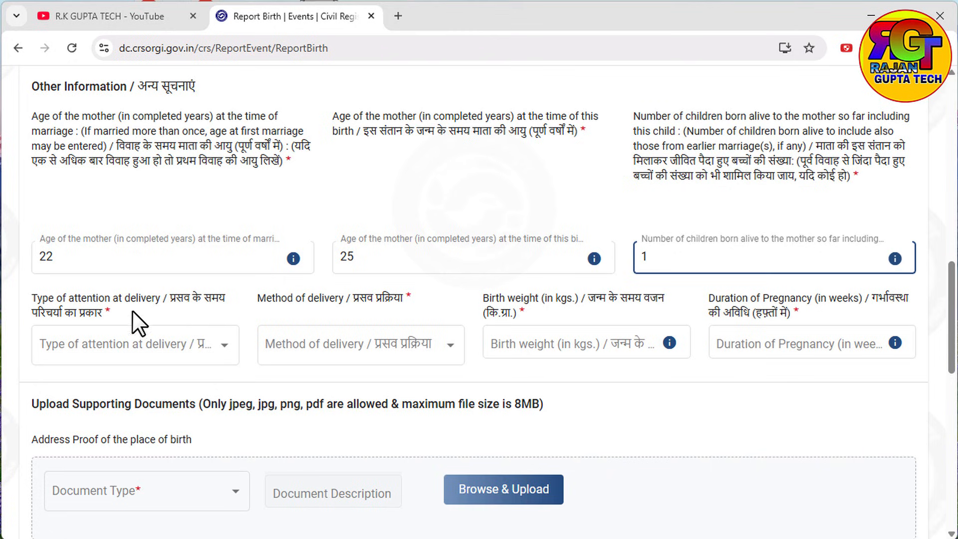
# Step: Record delivery attended by doctor, nurse or trained midwife, Normal method, birth weight 3 kg
pyautogui.click(149, 336)
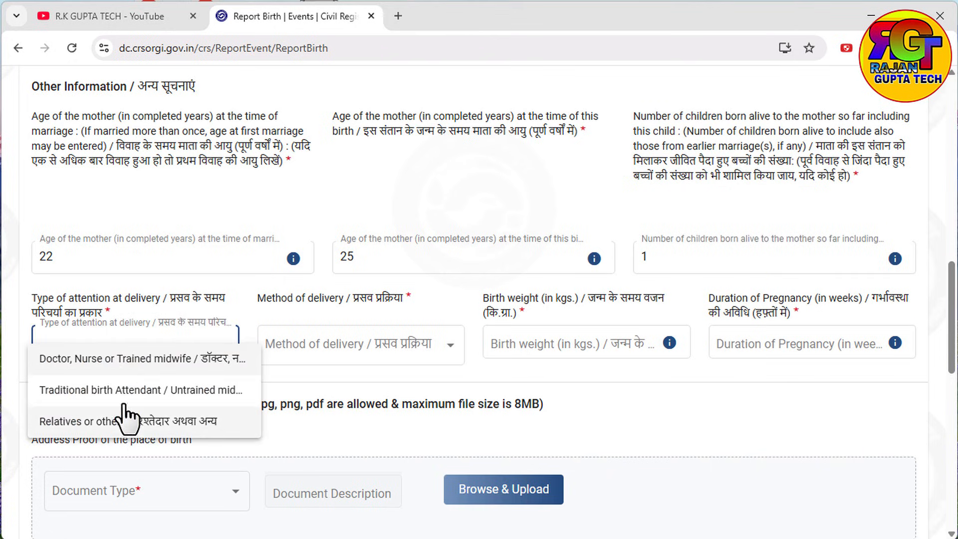
pyautogui.click(116, 359)
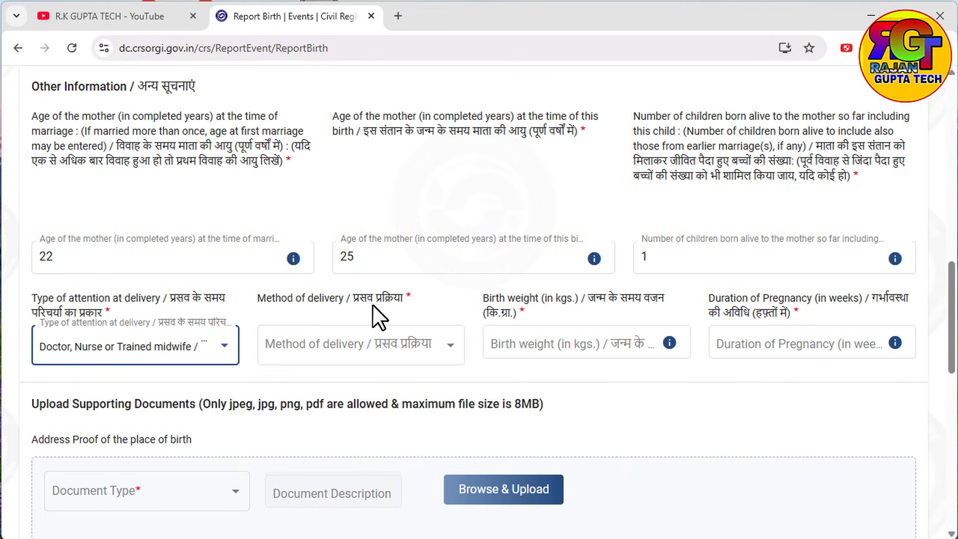
pyautogui.click(398, 344)
pyautogui.click(336, 358)
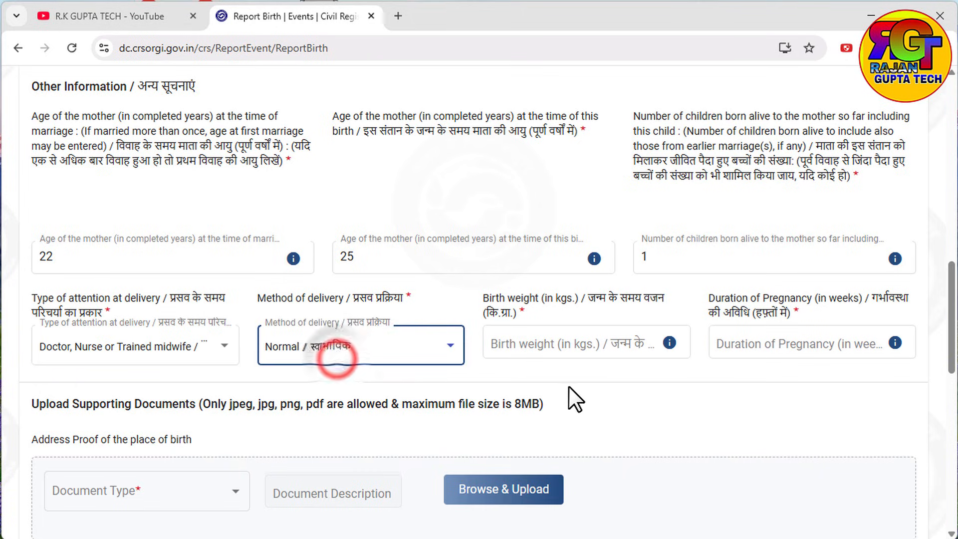
pyautogui.click(522, 343)
pyautogui.write('3')
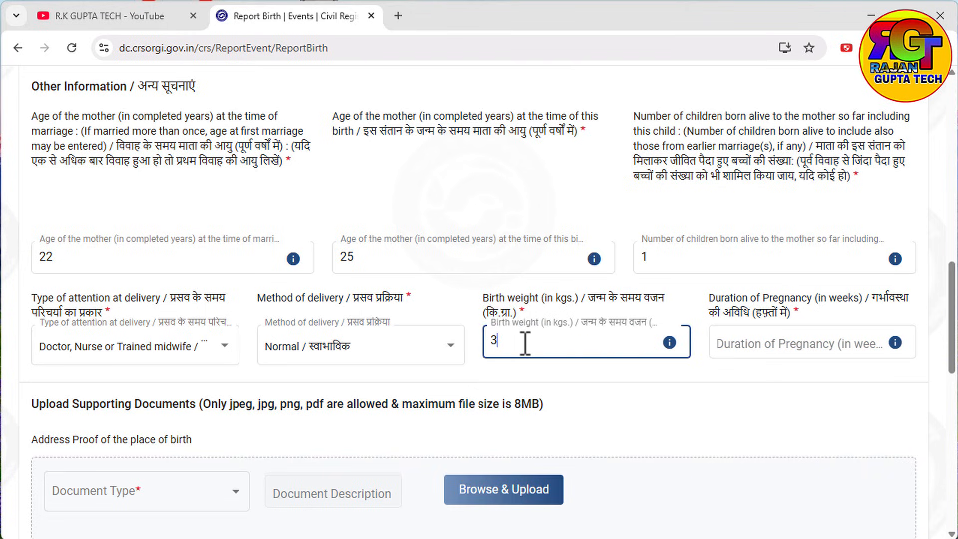
pyautogui.click(806, 343)
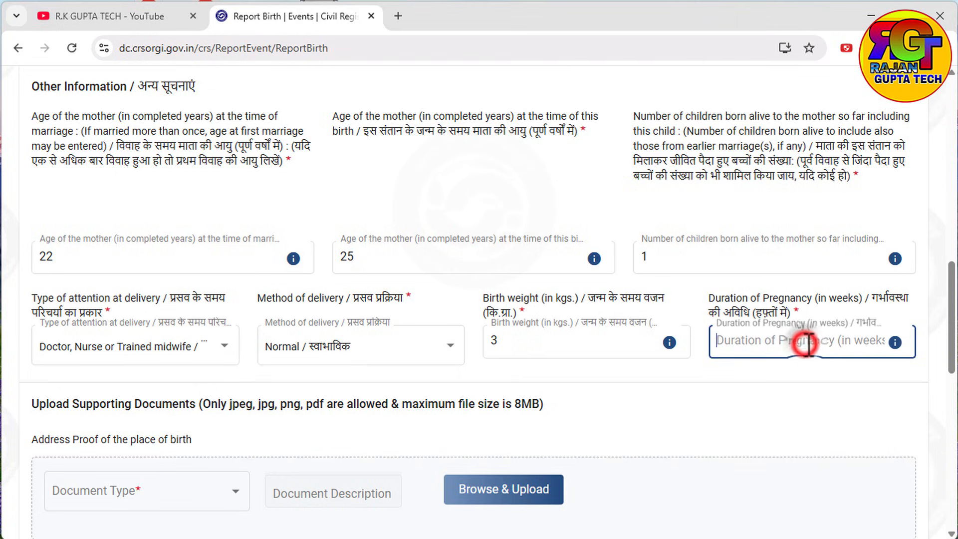
# Step: Enter pregnancy duration 39 weeks, then choose Voter ID as the address proof document type
pyautogui.write('39')
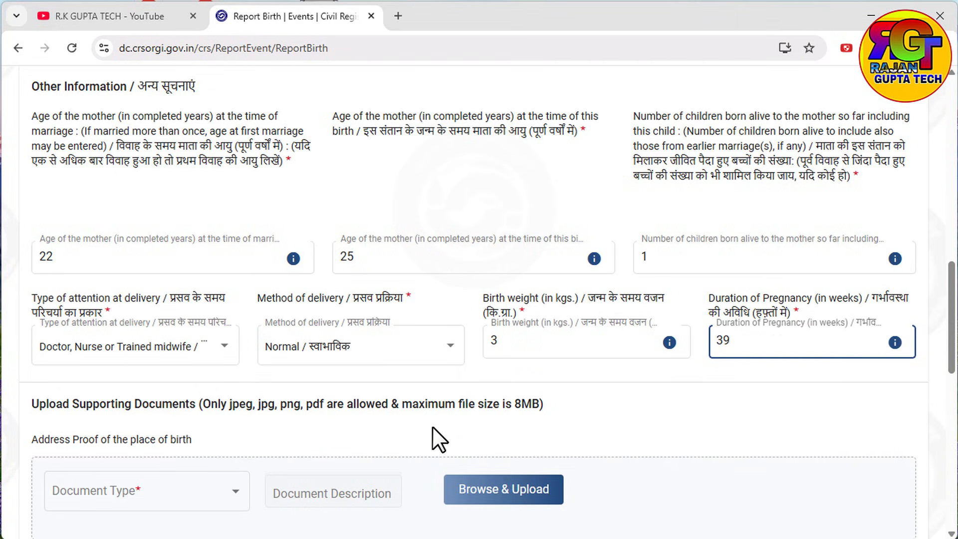
pyautogui.scroll(-6, 433, 428)
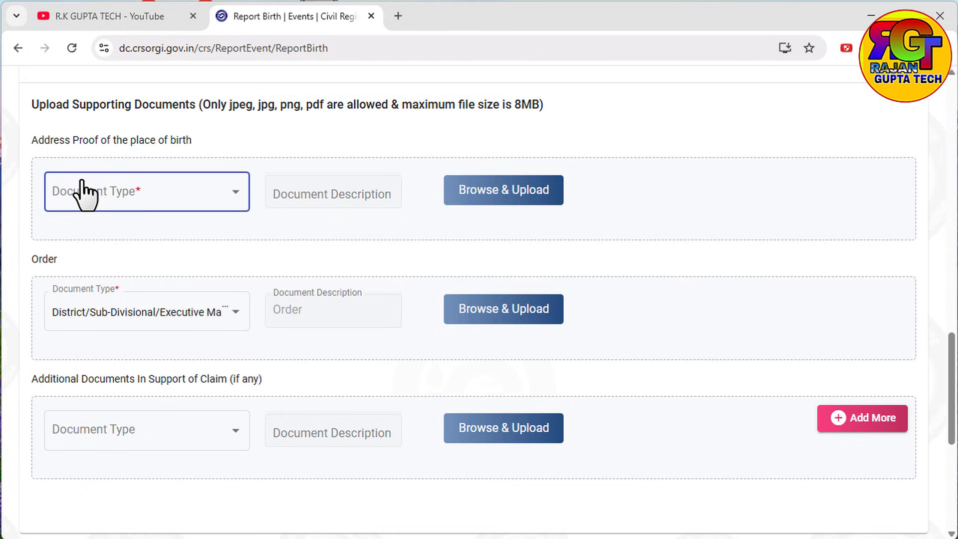
pyautogui.click(124, 191)
pyautogui.scroll(-2, 113, 286)
pyautogui.scroll(-3, 112, 287)
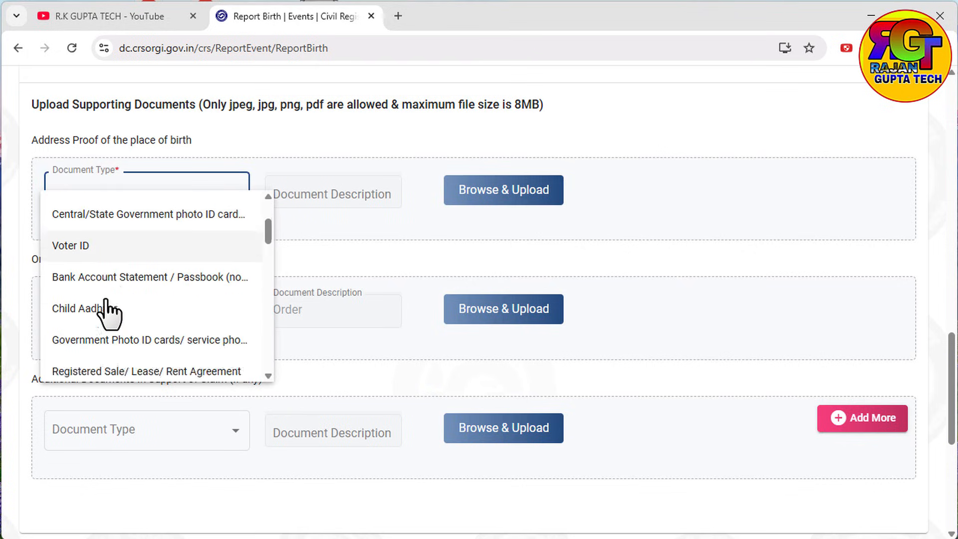
pyautogui.scroll(2, 100, 294)
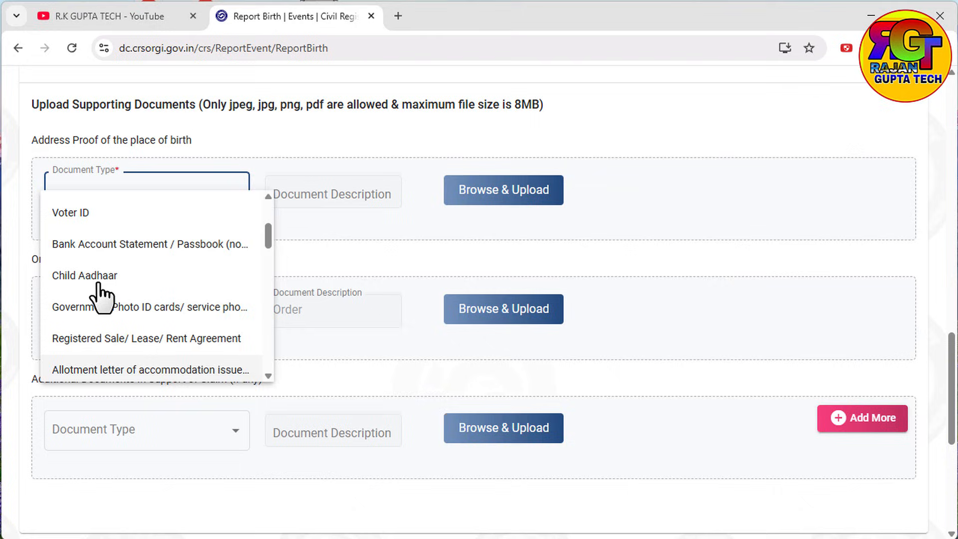
pyautogui.click(92, 215)
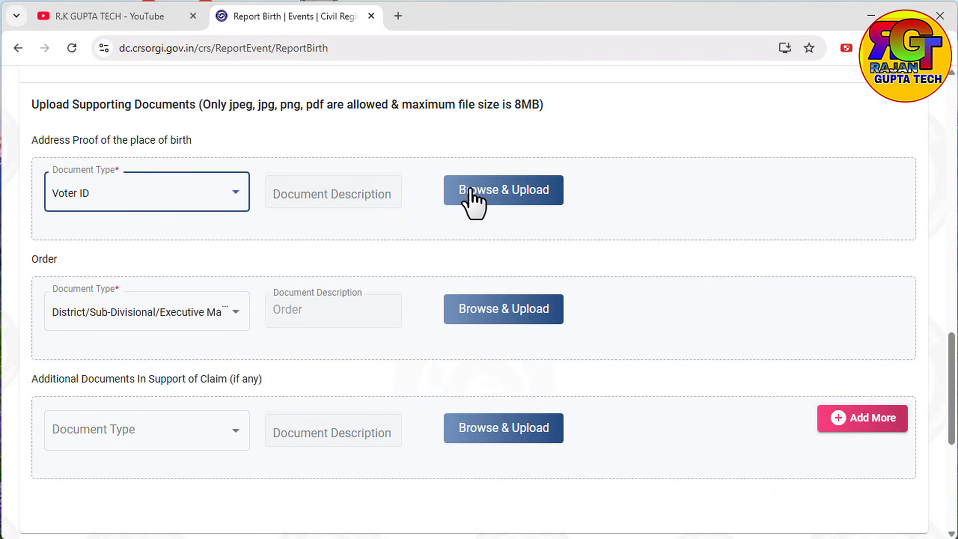
pyautogui.click(209, 317)
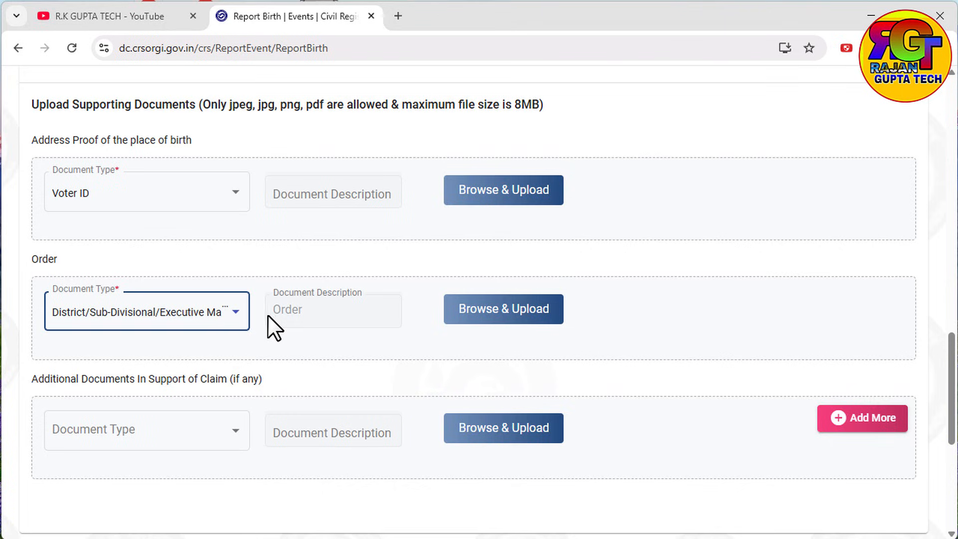
pyautogui.scroll(-5, 812, 459)
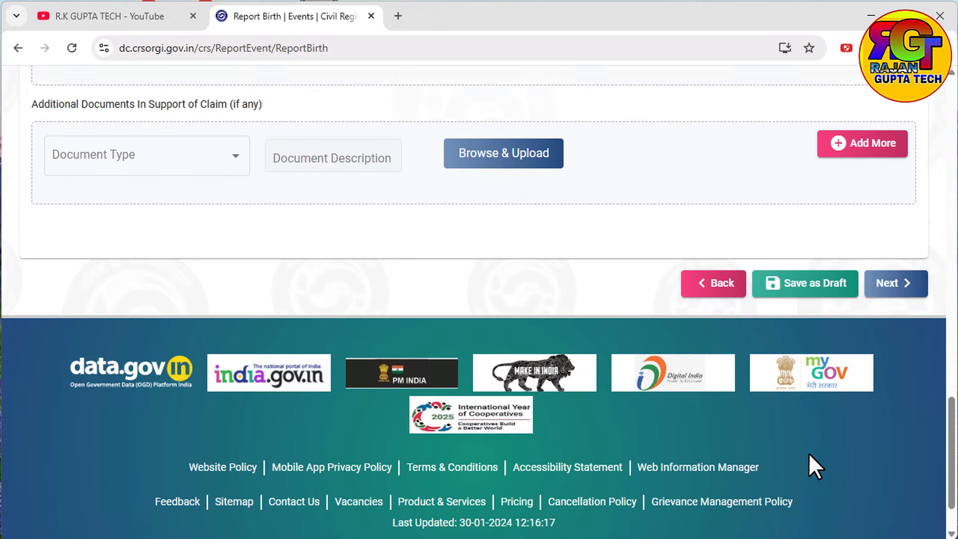
pyautogui.scroll(-1, 808, 452)
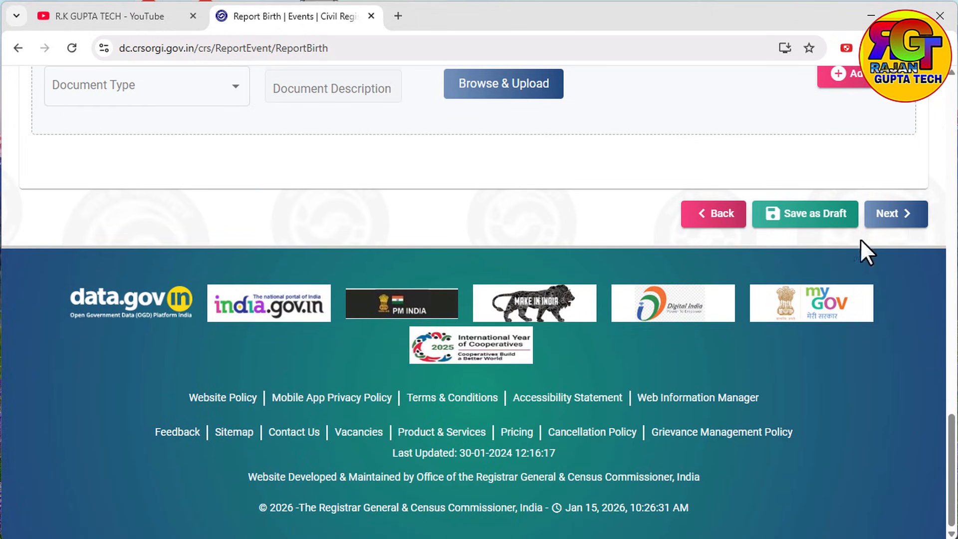
# Step: Advance to the confirmation summary, with certificate option BOTH, and accept the truthfulness declaration
pyautogui.click(873, 222)
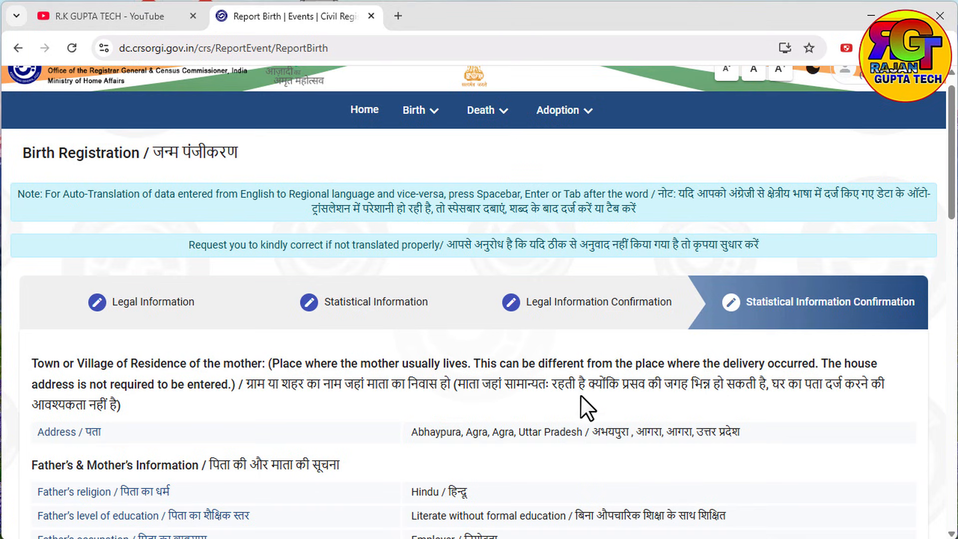
pyautogui.scroll(-12, 588, 392)
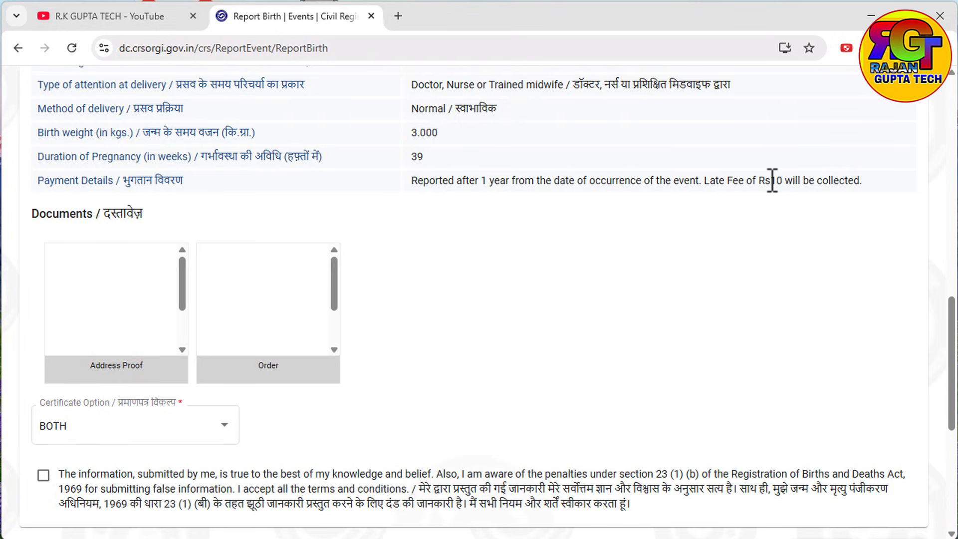
pyautogui.scroll(-3, 508, 269)
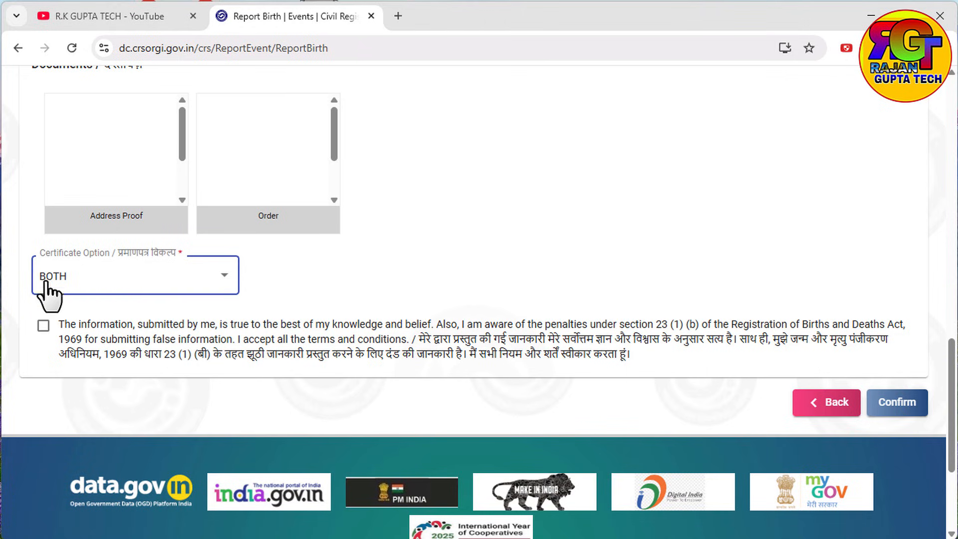
pyautogui.click(44, 326)
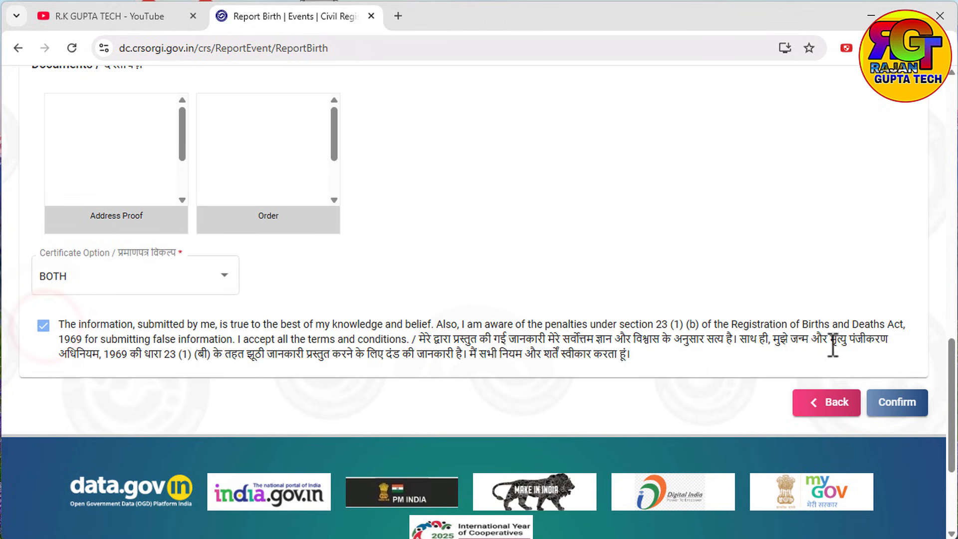
# Step: Submit the birth report, check it under Self Reported Applications, then switch to YouTube
pyautogui.click(893, 412)
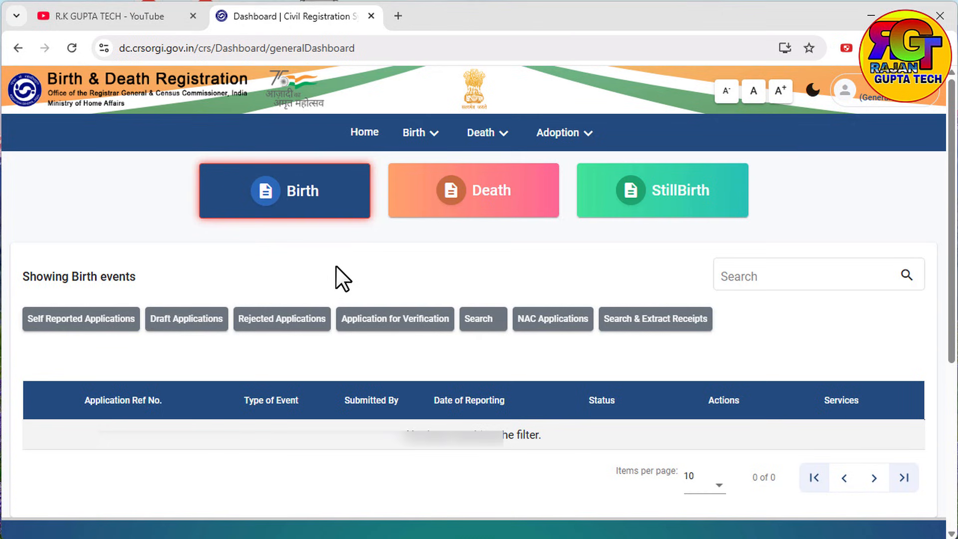
pyautogui.click(80, 322)
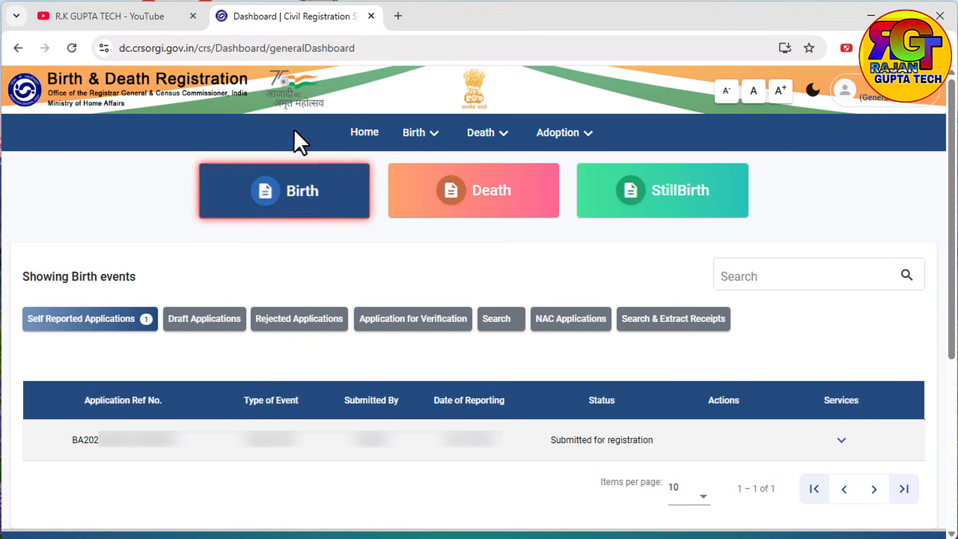
pyautogui.click(101, 14)
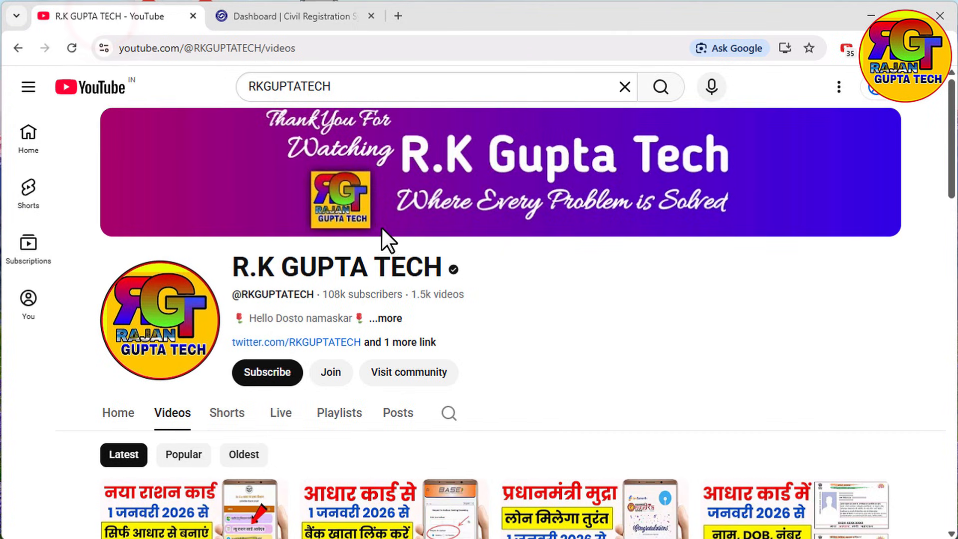